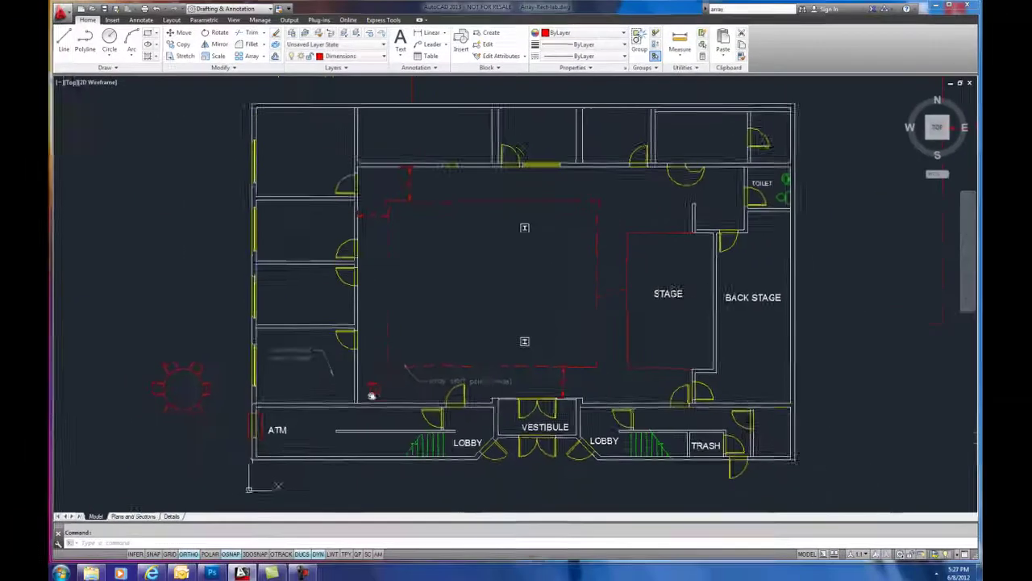
- Move the single chair by the middle of its front edge to the array start point node
{"action": "scroll", "coordinate": [229, 467], "scroll_direction": "up", "scroll_amount": 4}
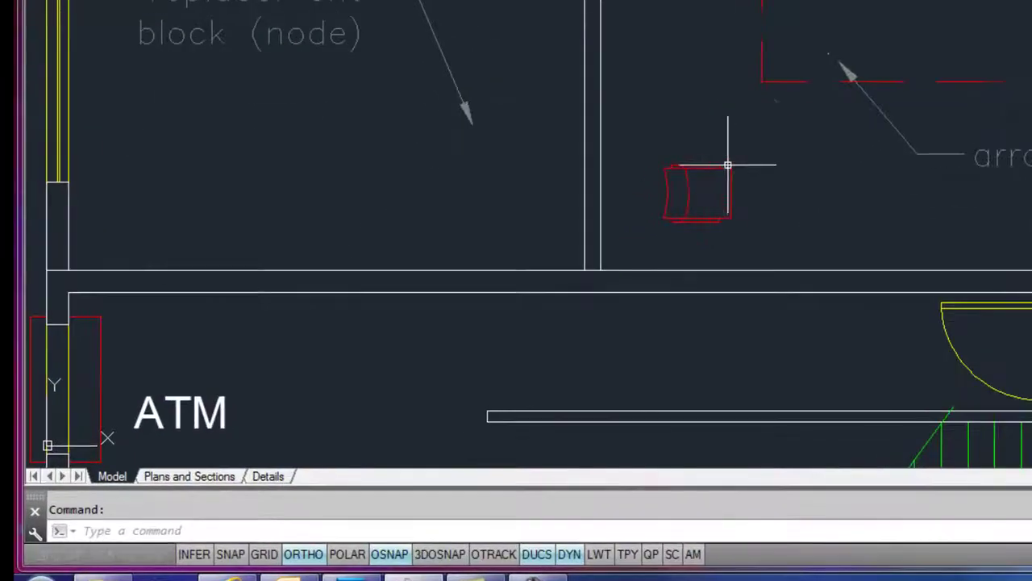
{"action": "type", "text": "m"}
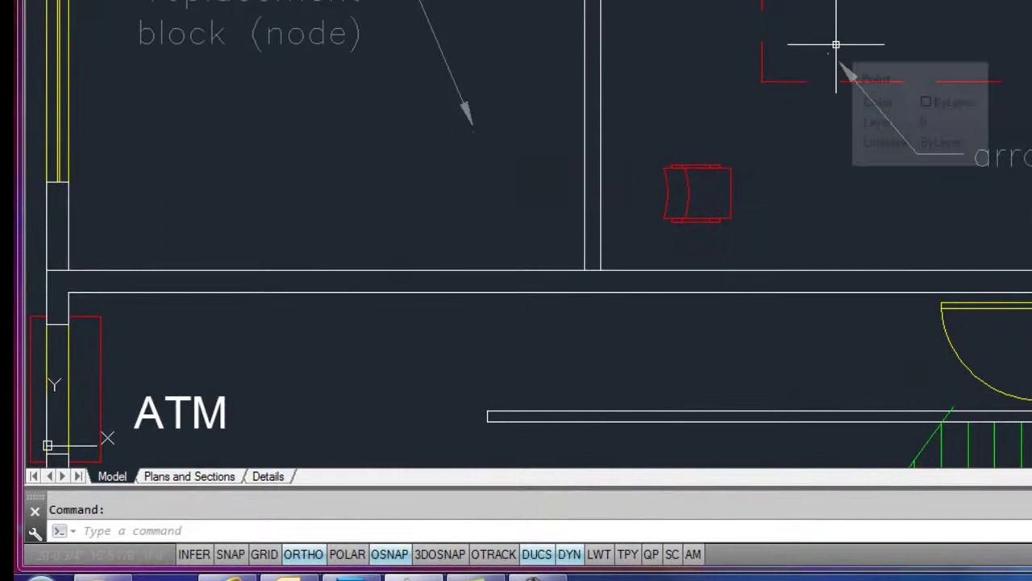
{"action": "key", "text": "Return"}
{"action": "left_click", "coordinate": [695, 167]}
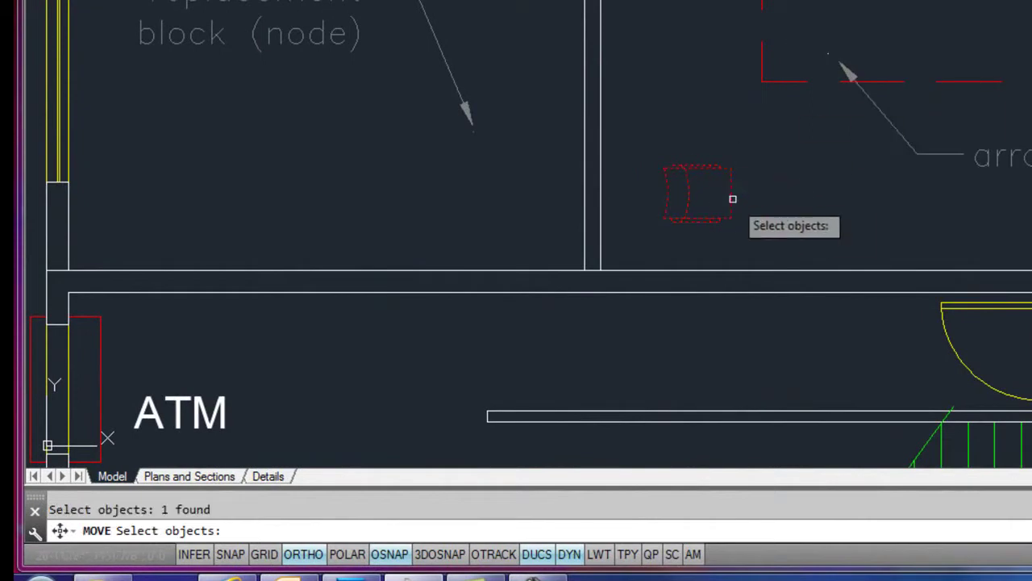
{"action": "key", "text": "Return"}
{"action": "left_click", "coordinate": [732, 173]}
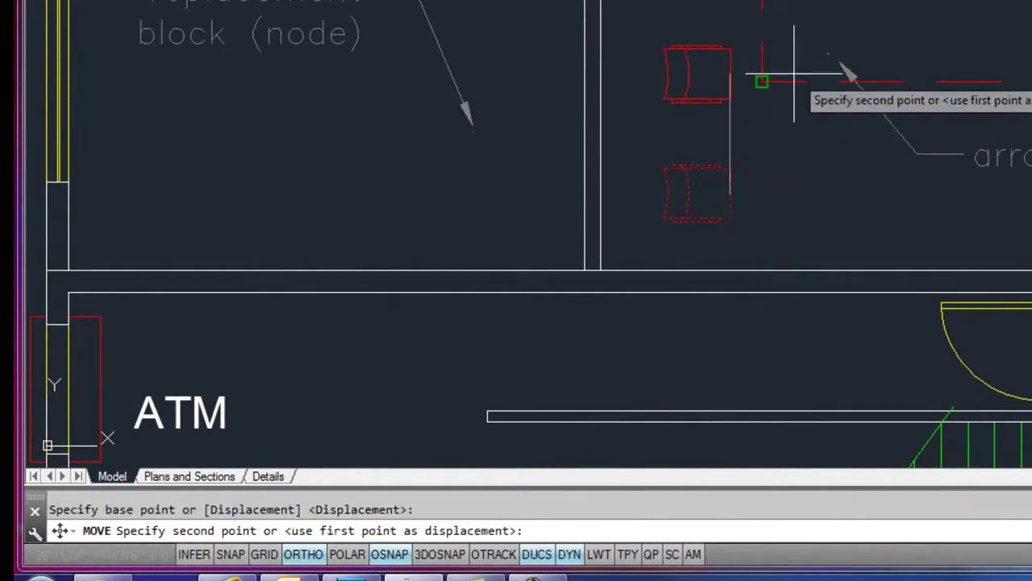
{"action": "right_click", "coordinate": [795, 73], "text": "shift"}
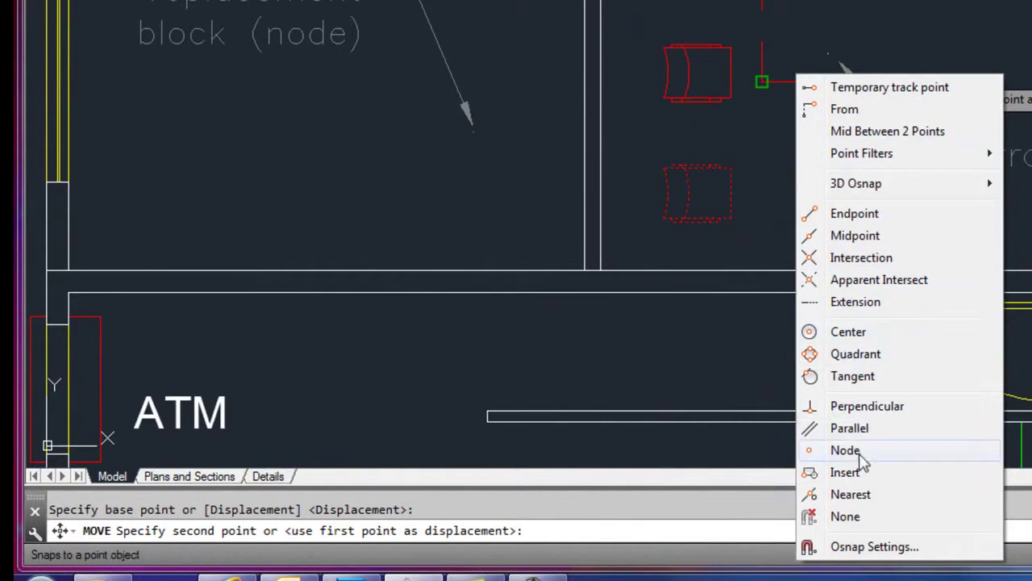
{"action": "left_click", "coordinate": [859, 458]}
{"action": "left_click", "coordinate": [811, 57]}
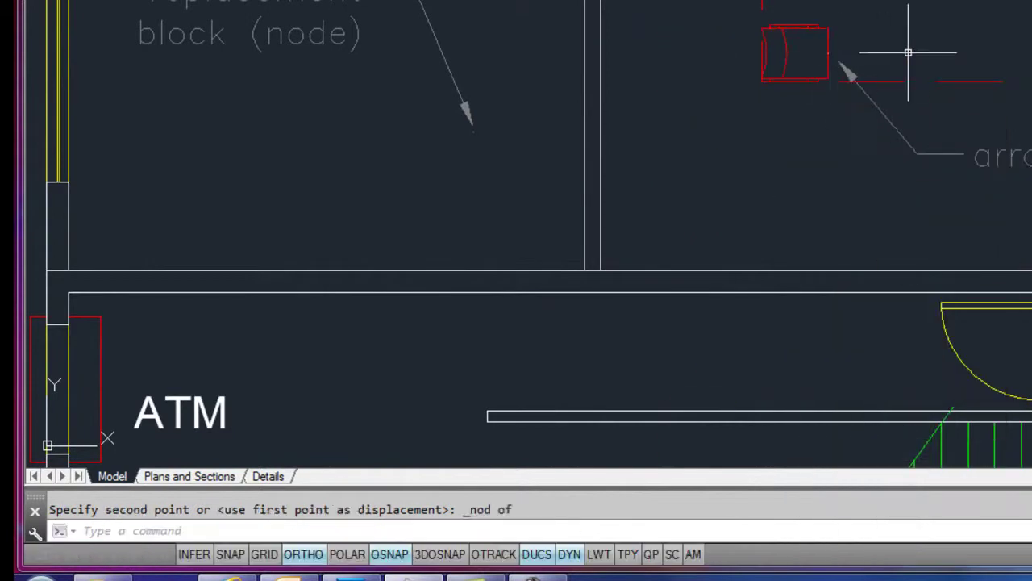
- Create an associative rectangular array from the chair, accepting the default 4 columns and 3 rows
{"action": "scroll", "coordinate": [907, 59], "scroll_direction": "down", "scroll_amount": 2}
{"action": "mouse_move", "coordinate": [907, 59]}
{"action": "middle_mouse_down"}
{"action": "mouse_move", "coordinate": [863, 162]}
{"action": "mouse_move", "coordinate": [799, 228]}
{"action": "middle_mouse_up"}
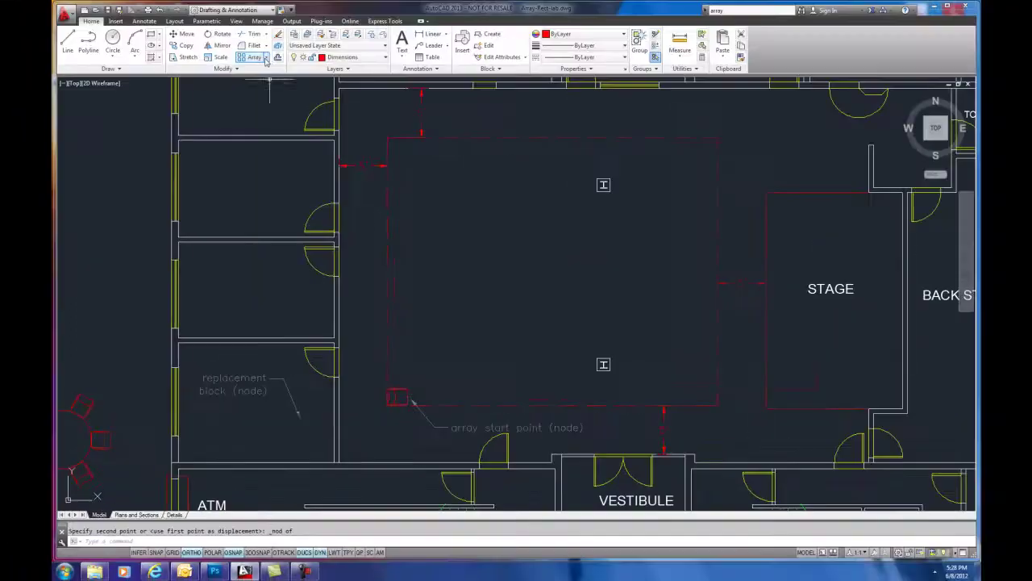
{"action": "left_click", "coordinate": [266, 58]}
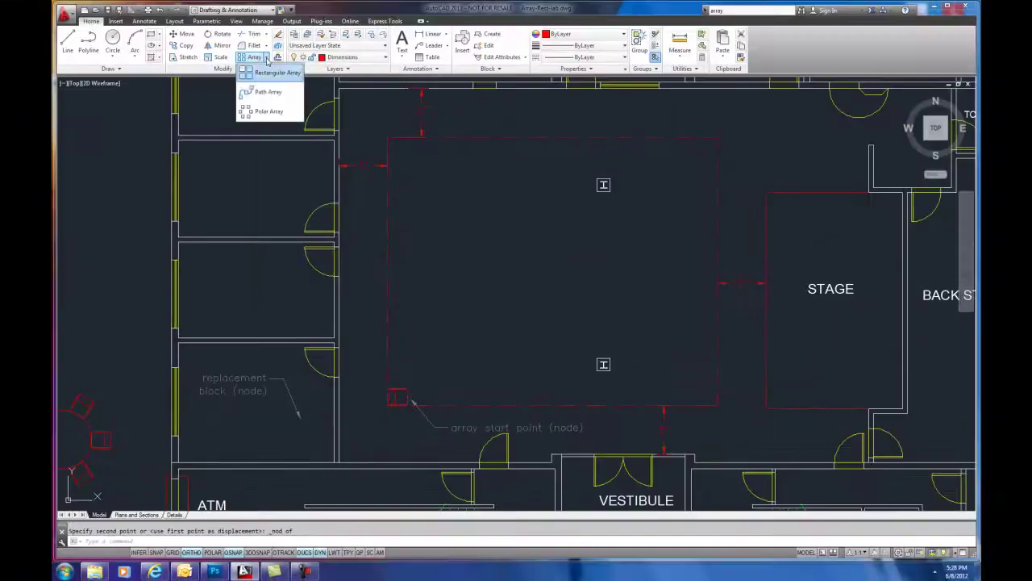
{"action": "left_click", "coordinate": [274, 72]}
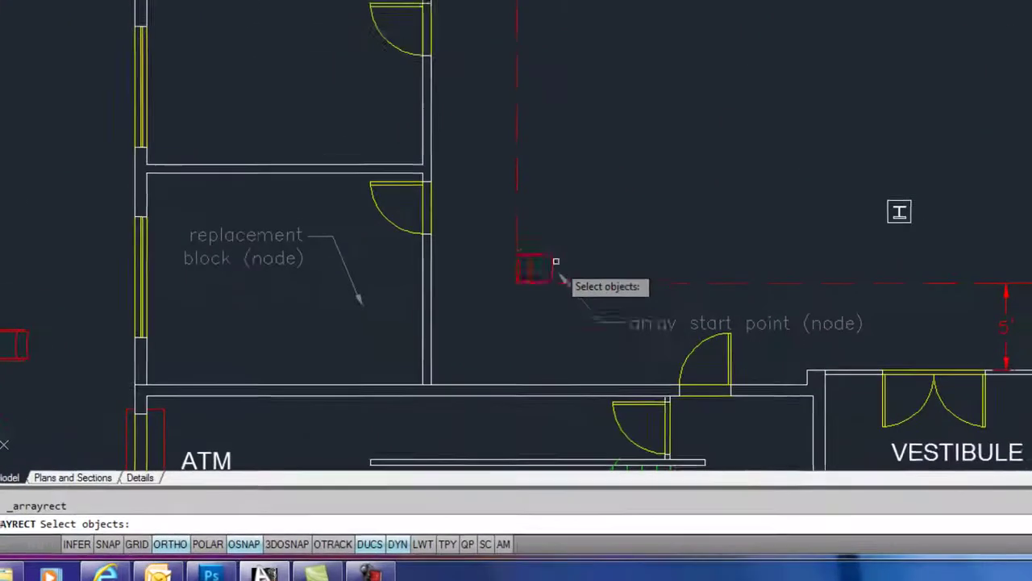
{"action": "left_click", "coordinate": [540, 263]}
{"action": "key", "text": "Return"}
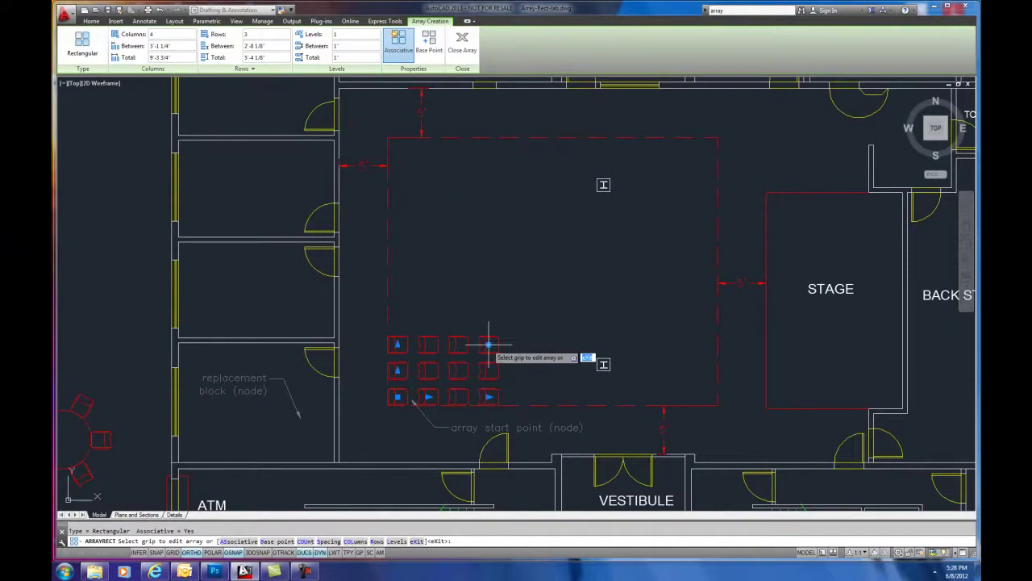
{"action": "key", "text": "Return"}
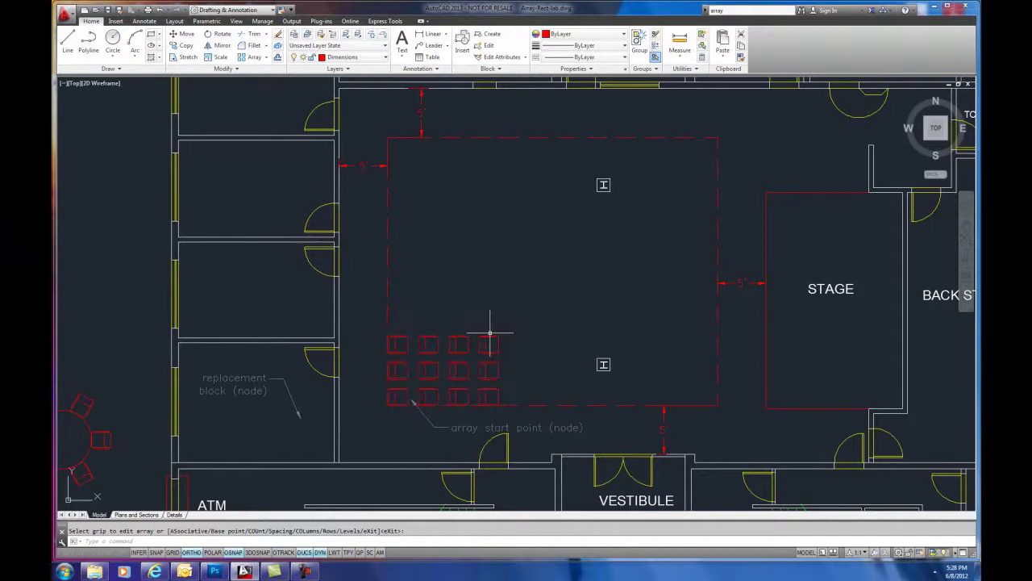
- Stretch the chair array to the upper-right corner of the dashed boundary, giving 11 columns and 10 rows
{"action": "left_click", "coordinate": [490, 345]}
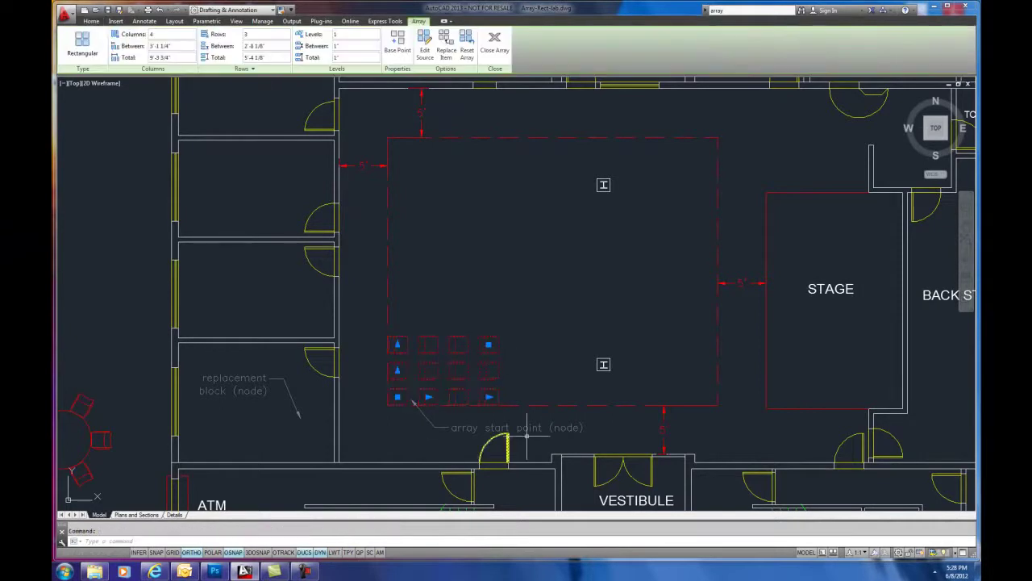
{"action": "left_click", "coordinate": [489, 345]}
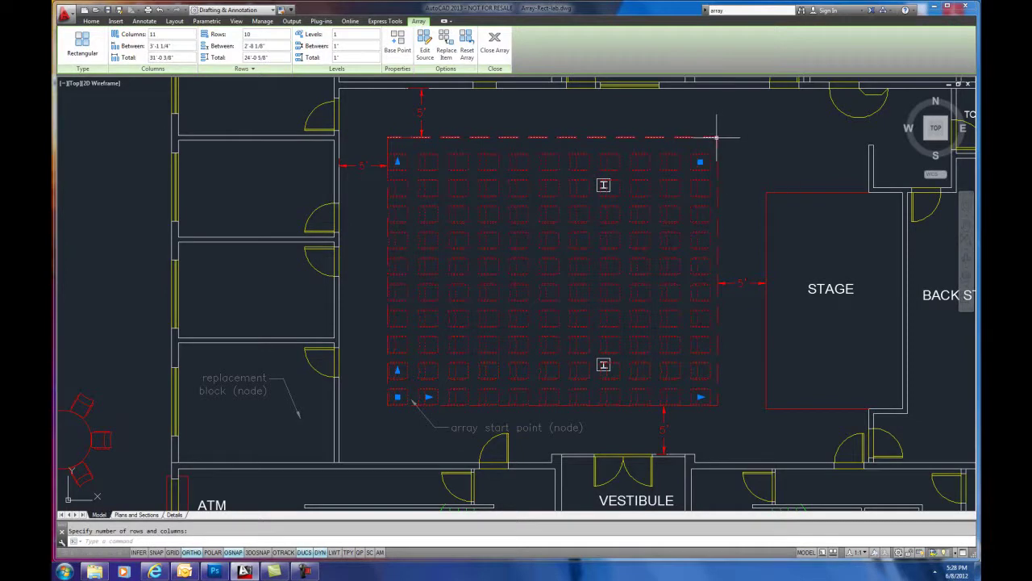
{"action": "middle_click_drag", "start_coordinate": [654, 199], "coordinate": [636, 212]}
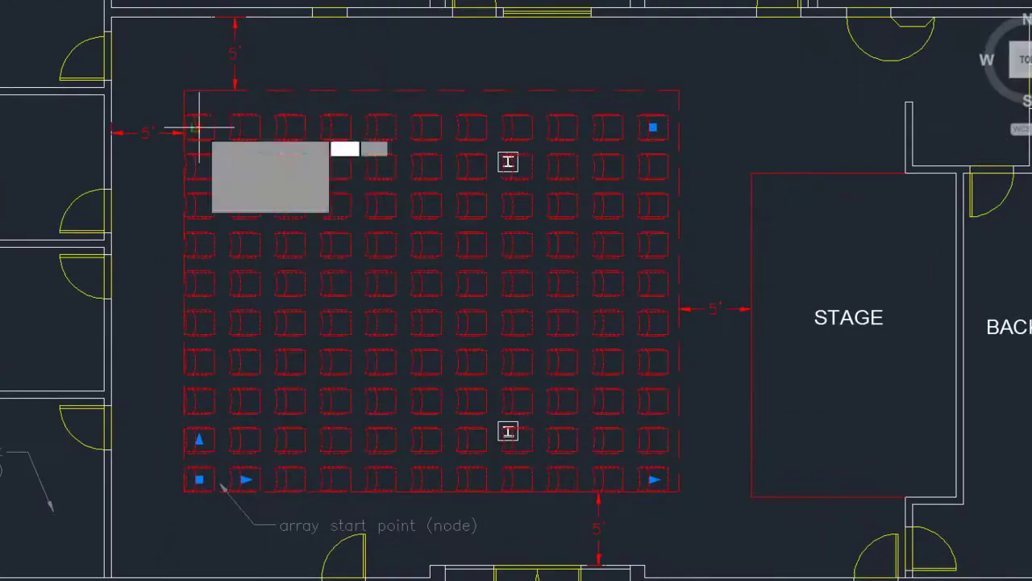
- Extend the chair array by one column and one row, to 12 columns and 11 rows
{"action": "key", "text": "Escape"}
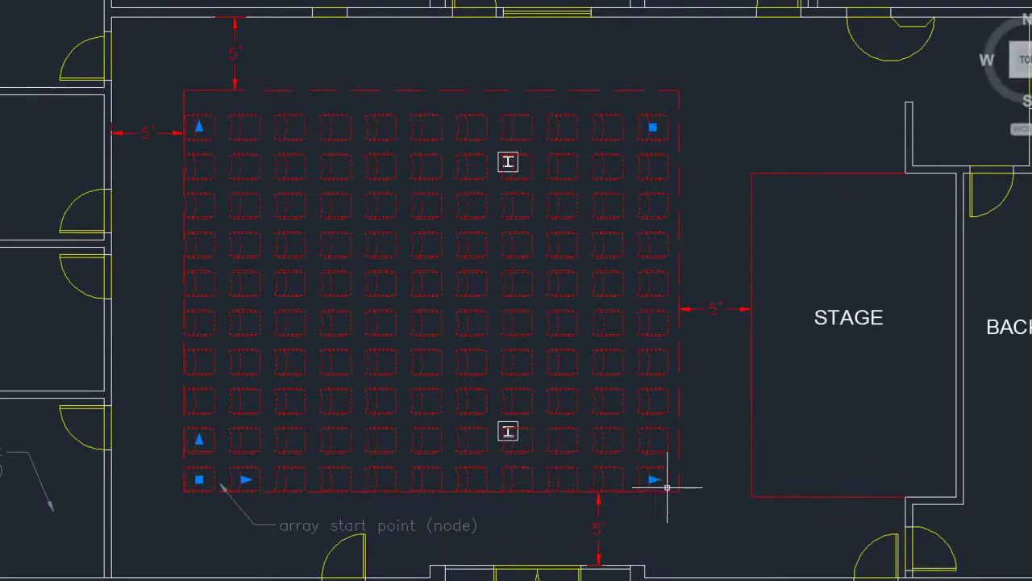
{"action": "left_click", "coordinate": [653, 479]}
{"action": "left_click", "coordinate": [698, 479]}
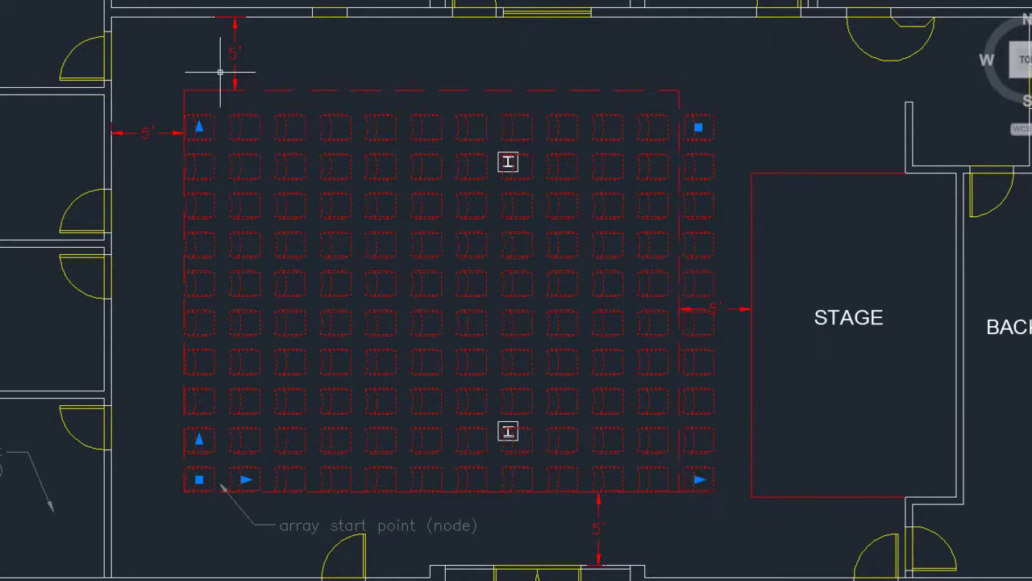
{"action": "left_click", "coordinate": [199, 128]}
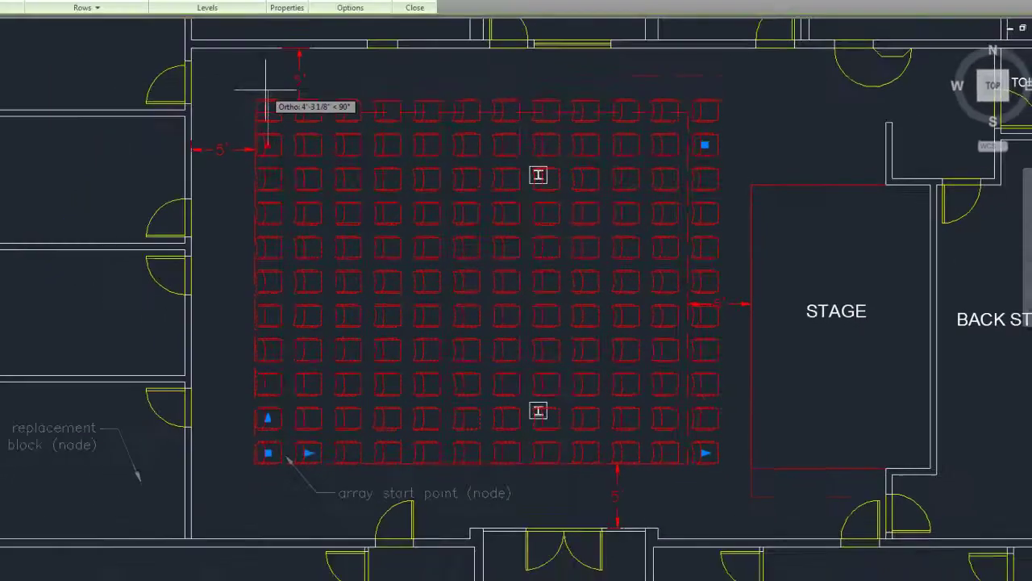
{"action": "left_click", "coordinate": [266, 90]}
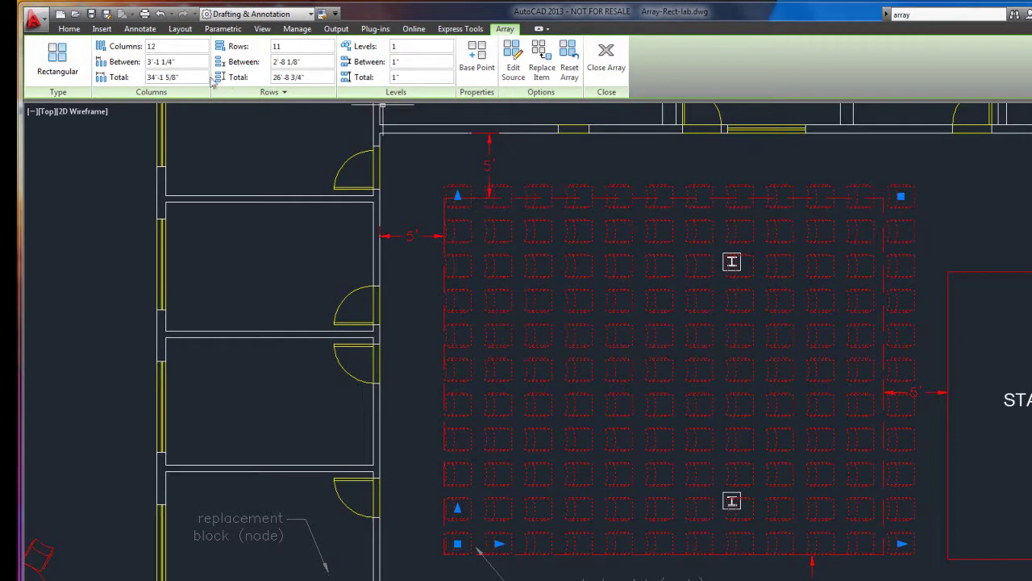
- Try a row spacing of 22" for the chair array
{"action": "middle_click_drag", "start_coordinate": [560, 440], "coordinate": [556, 451]}
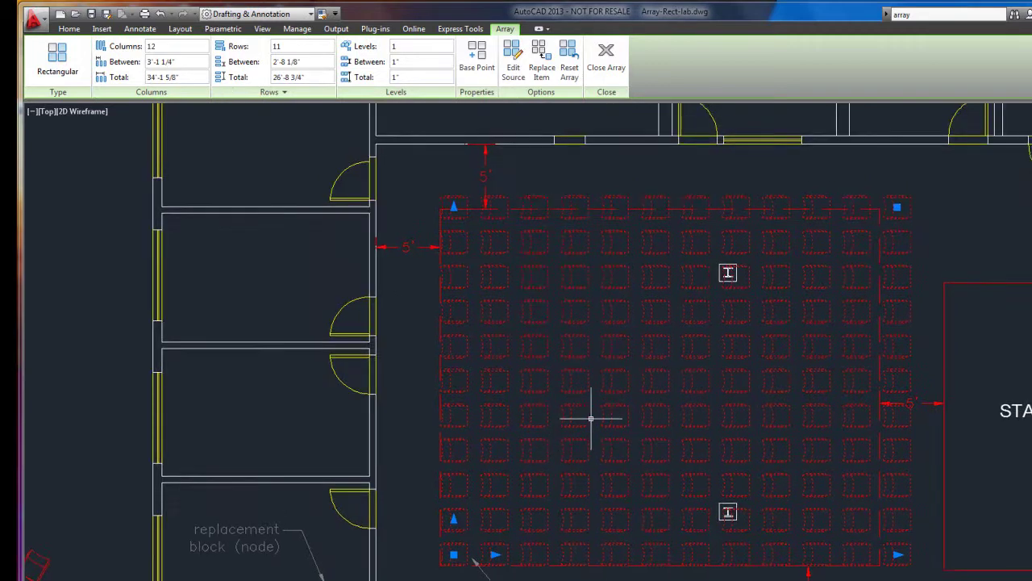
{"action": "middle_click_drag", "start_coordinate": [495, 390], "coordinate": [502, 330]}
{"action": "middle_click_drag", "start_coordinate": [766, 440], "coordinate": [763, 457]}
{"action": "scroll", "coordinate": [454, 534], "scroll_direction": "up", "scroll_amount": 4}
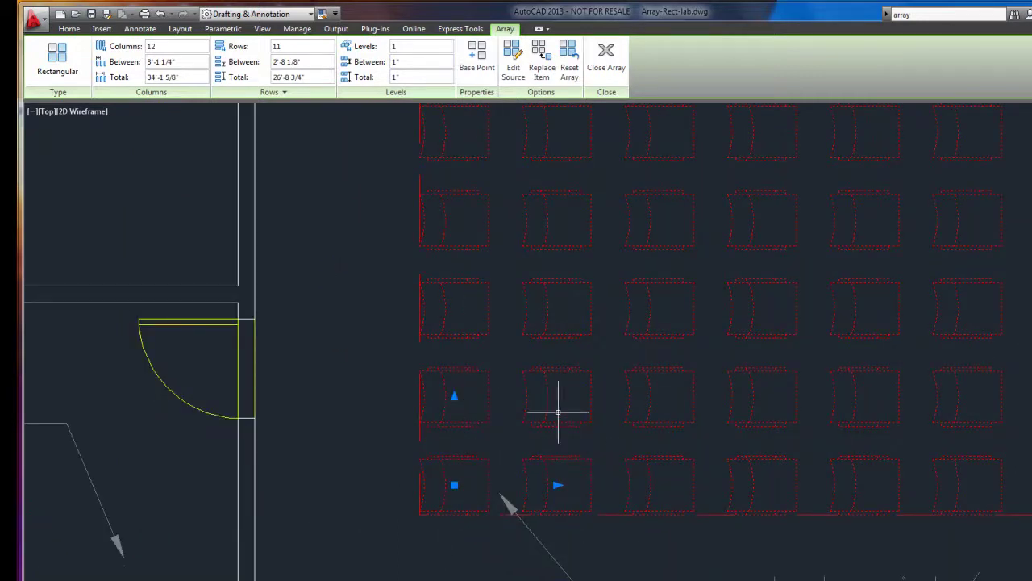
{"action": "middle_click_drag", "start_coordinate": [517, 436], "coordinate": [513, 451]}
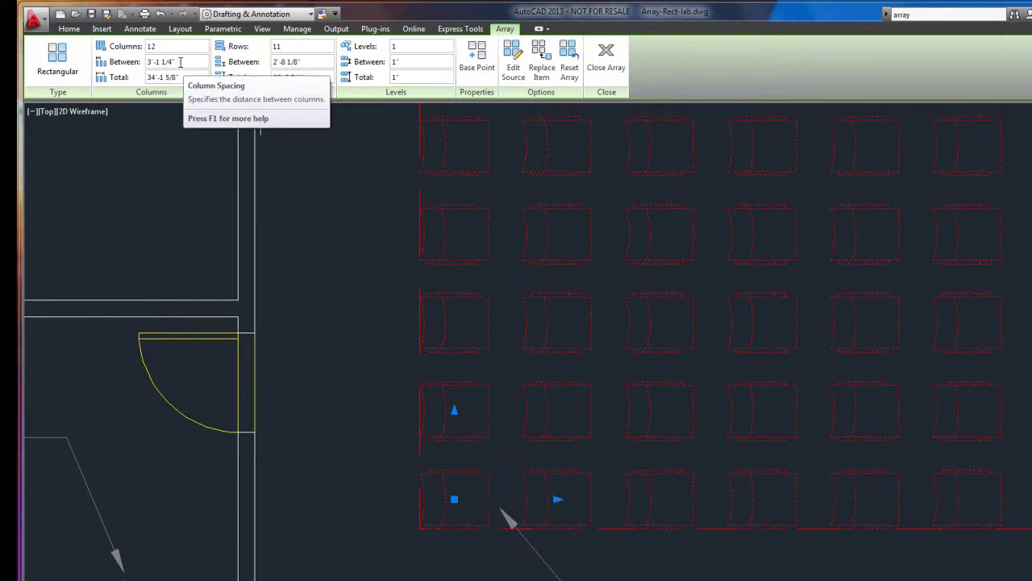
{"action": "left_click", "coordinate": [278, 62]}
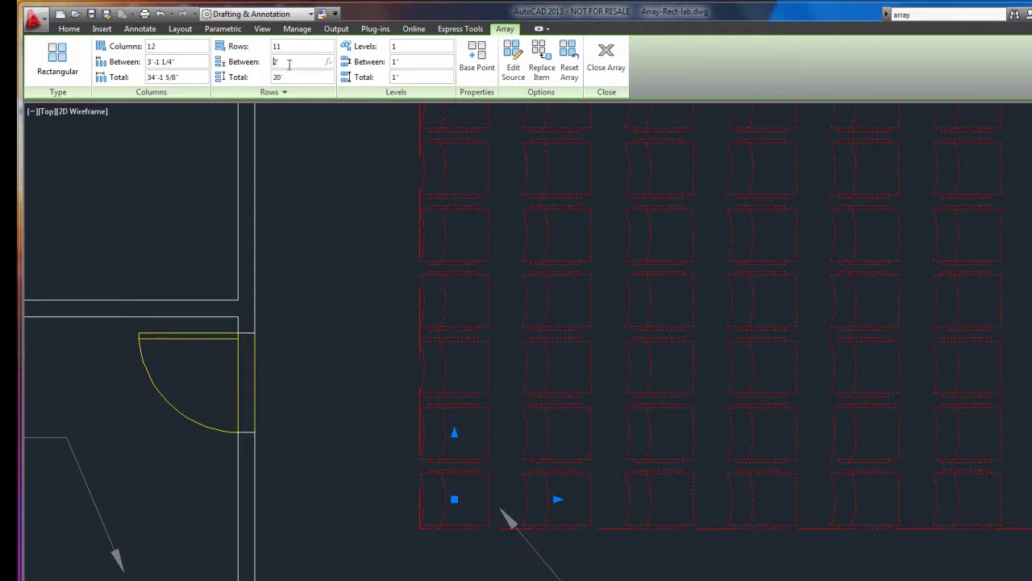
{"action": "type", "text": "22\""}
{"action": "key", "text": "Return"}
- Set the chair array's row spacing to 21.5" so that the armrests of adjacent chairs coincide
{"action": "scroll", "coordinate": [462, 478], "scroll_direction": "up", "scroll_amount": 4}
{"action": "middle_click_drag", "start_coordinate": [460, 476], "coordinate": [464, 418]}
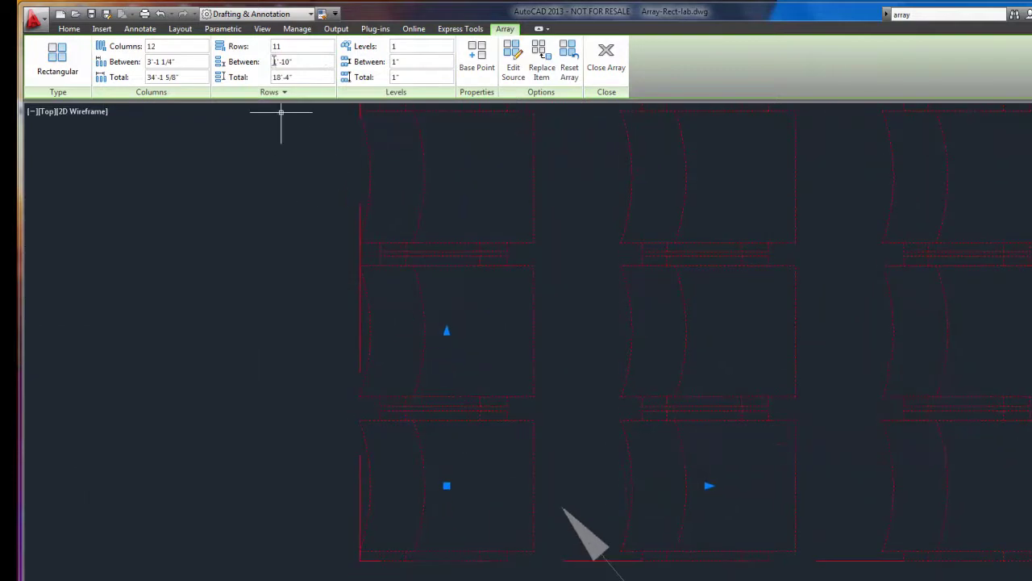
{"action": "left_click", "coordinate": [302, 62]}
{"action": "type", "text": "21.5\""}
{"action": "key", "text": "Return"}
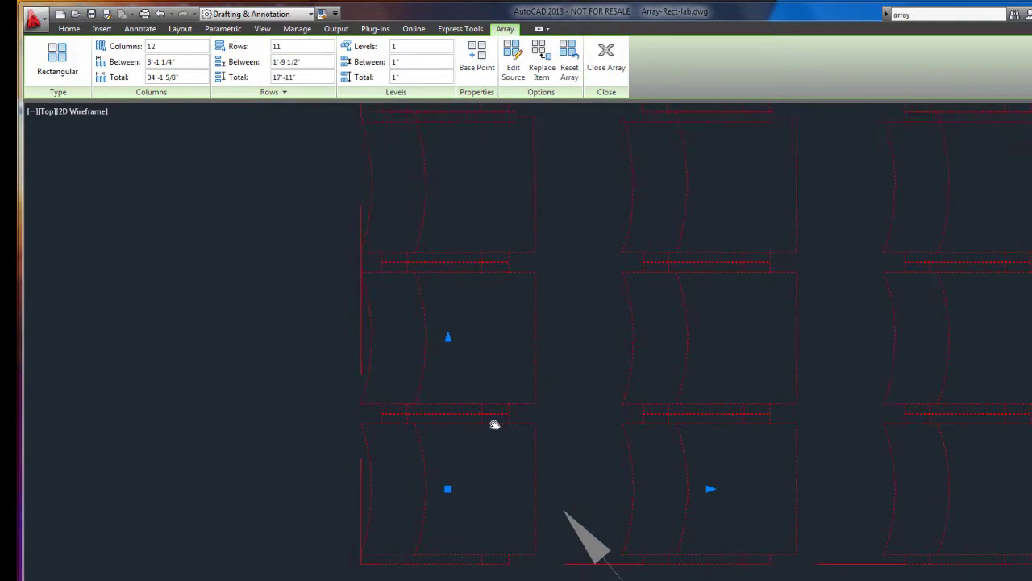
- Stretch the chair array upward to 15 rows, filling the dashed boundary's height
{"action": "scroll", "coordinate": [489, 403], "scroll_direction": "down", "scroll_amount": 4}
{"action": "scroll", "coordinate": [487, 403], "scroll_direction": "down", "scroll_amount": 6}
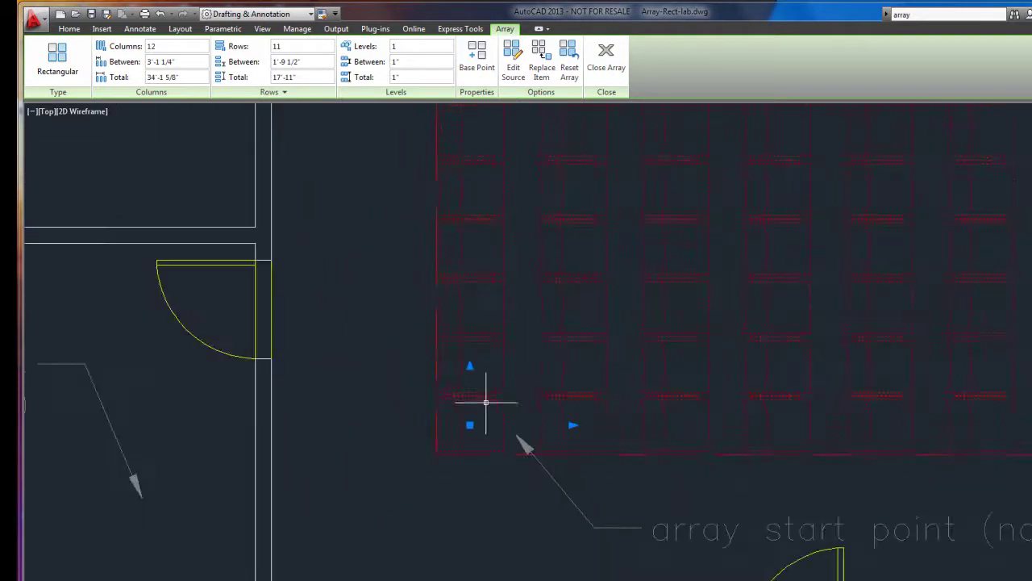
{"action": "scroll", "coordinate": [537, 269], "scroll_direction": "up", "scroll_amount": 2}
{"action": "middle_click_drag", "start_coordinate": [537, 269], "coordinate": [520, 419]}
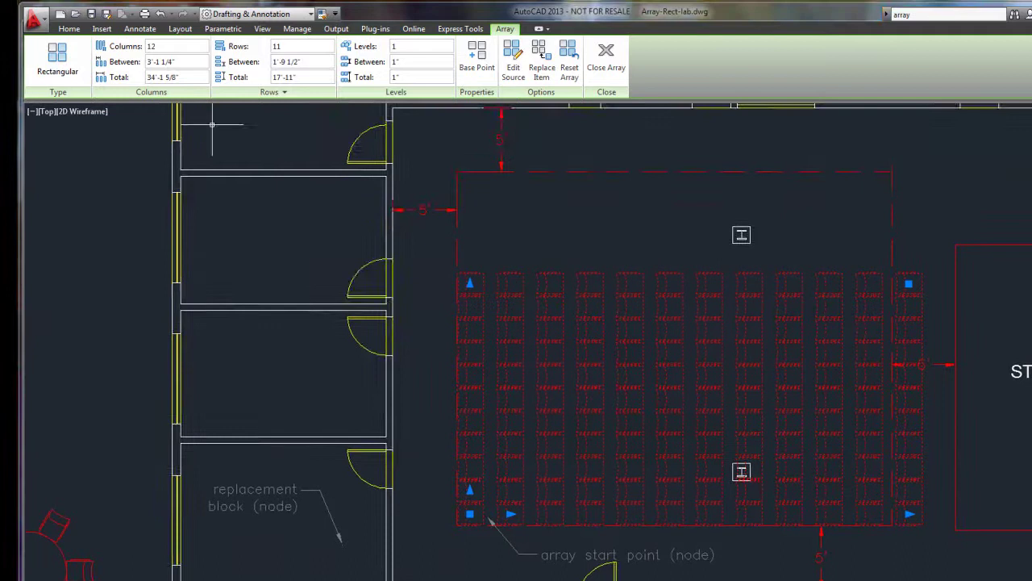
{"action": "left_click", "coordinate": [467, 282]}
{"action": "left_click", "coordinate": [470, 180]}
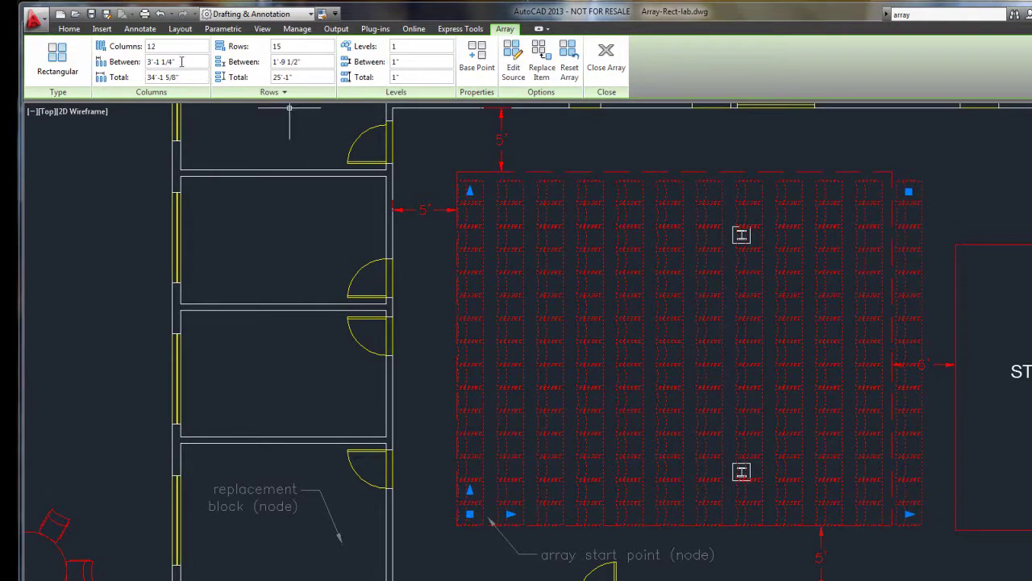
- Set the chair array's column spacing to 3'-6" and its column count to 10
{"action": "scroll", "coordinate": [494, 490], "scroll_direction": "up", "scroll_amount": 6}
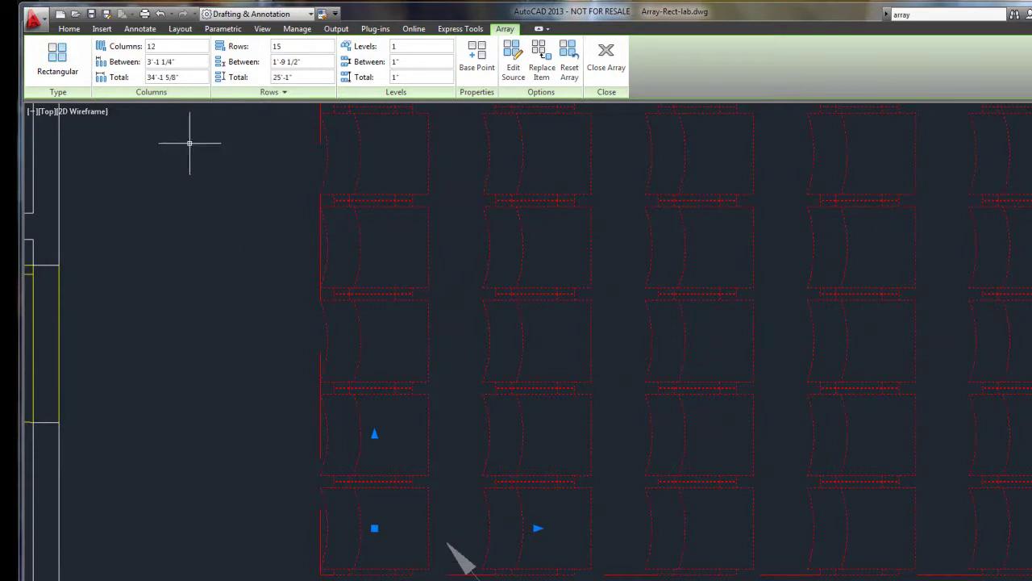
{"action": "left_click", "coordinate": [176, 61]}
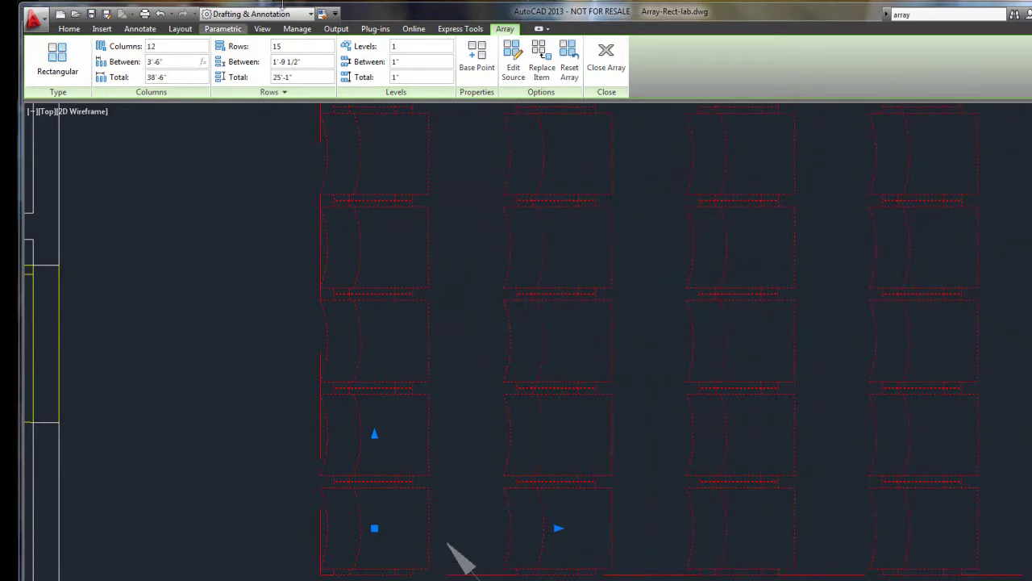
{"action": "scroll", "coordinate": [498, 460], "scroll_direction": "down", "scroll_amount": 5}
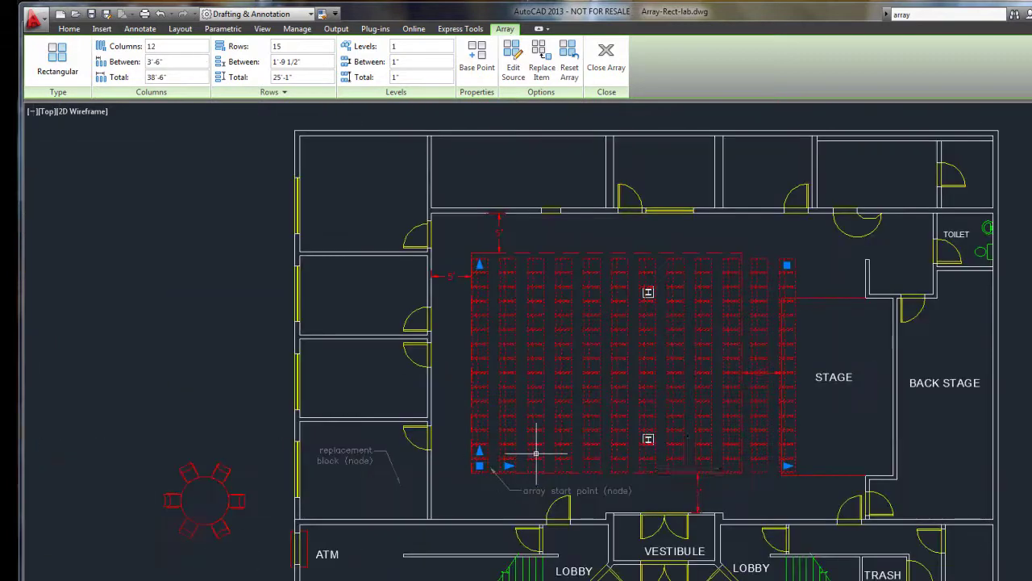
{"action": "scroll", "coordinate": [535, 450], "scroll_direction": "up", "scroll_amount": 2}
{"action": "scroll", "coordinate": [673, 313], "scroll_direction": "up", "scroll_amount": 5}
{"action": "scroll", "coordinate": [662, 226], "scroll_direction": "down", "scroll_amount": 3}
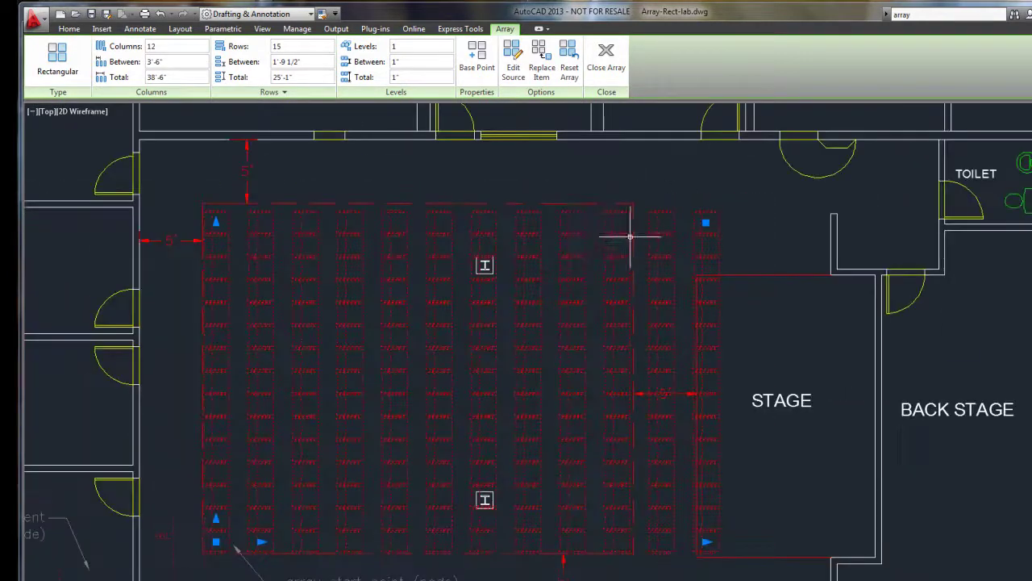
{"action": "left_click", "coordinate": [165, 46]}
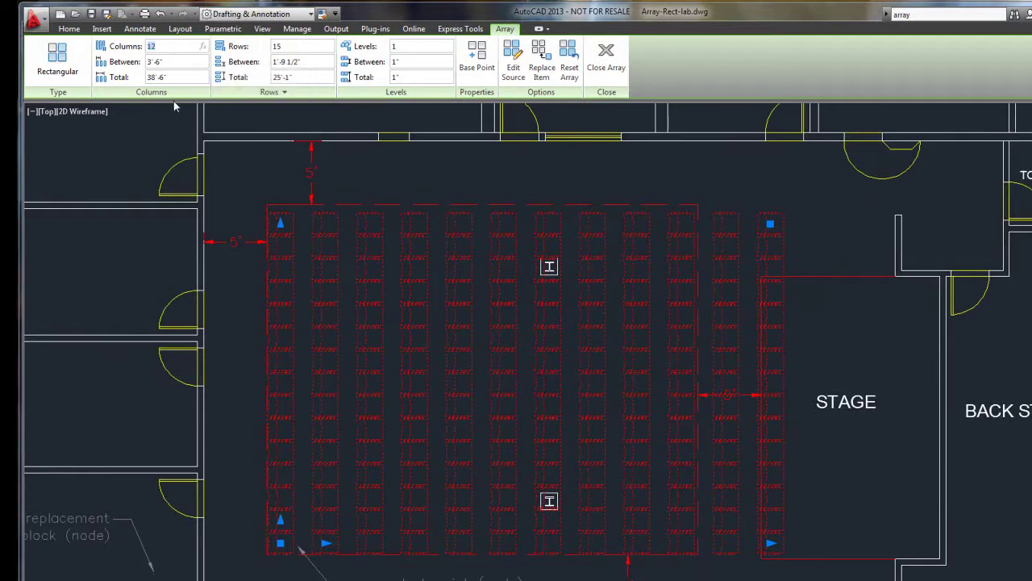
{"action": "type", "text": "10"}
- Inspect how the chairs of the array overlap the two structural columns inside the seating area
{"action": "middle_click_drag", "start_coordinate": [583, 489], "coordinate": [589, 470]}
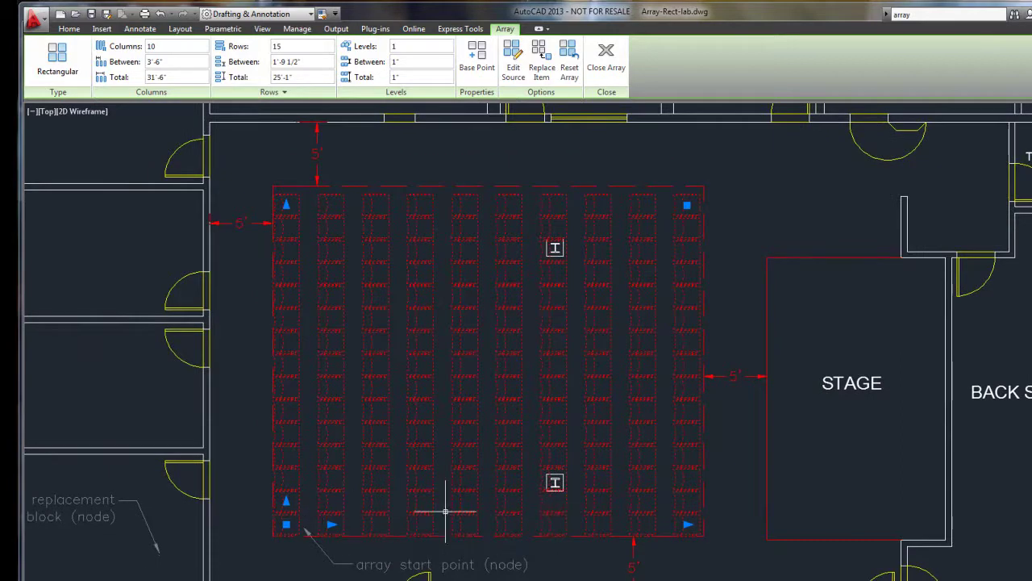
{"action": "scroll", "coordinate": [557, 518], "scroll_direction": "up", "scroll_amount": 6}
{"action": "scroll", "coordinate": [700, 315], "scroll_direction": "down", "scroll_amount": 4}
{"action": "mouse_move", "coordinate": [713, 307]}
{"action": "middle_mouse_down"}
{"action": "mouse_move", "coordinate": [643, 447]}
{"action": "mouse_move", "coordinate": [686, 297]}
{"action": "mouse_move", "coordinate": [645, 307]}
{"action": "middle_mouse_up"}
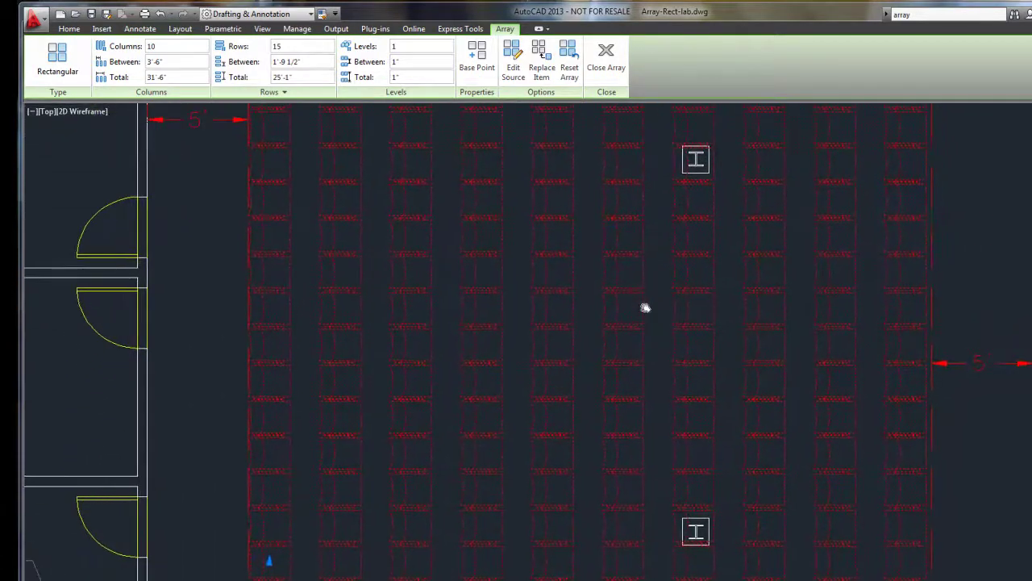
{"action": "scroll", "coordinate": [690, 562], "scroll_direction": "up", "scroll_amount": 4}
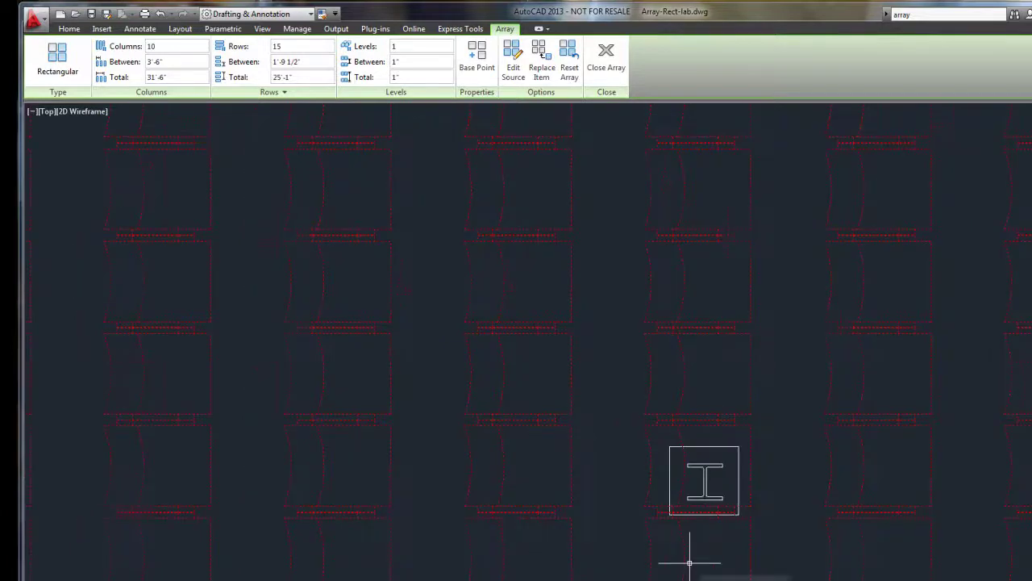
{"action": "scroll", "coordinate": [726, 441], "scroll_direction": "down", "scroll_amount": 4}
{"action": "mouse_move", "coordinate": [720, 368]}
{"action": "middle_mouse_down"}
{"action": "mouse_move", "coordinate": [688, 511]}
{"action": "mouse_move", "coordinate": [688, 419]}
{"action": "middle_mouse_up"}
{"action": "mouse_move", "coordinate": [846, 580]}
{"action": "middle_mouse_down"}
{"action": "mouse_move", "coordinate": [815, 580]}
{"action": "mouse_move", "coordinate": [879, 578]}
{"action": "middle_mouse_up"}
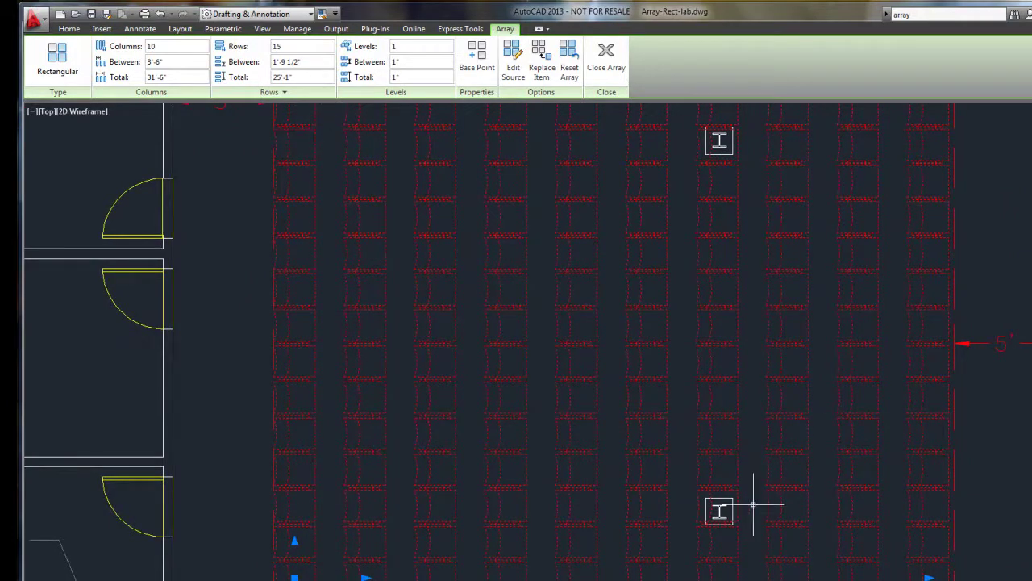
{"action": "scroll", "coordinate": [722, 511], "scroll_direction": "up", "scroll_amount": 5}
{"action": "mouse_move", "coordinate": [723, 528]}
{"action": "middle_mouse_down"}
{"action": "mouse_move", "coordinate": [685, 521]}
{"action": "mouse_move", "coordinate": [705, 371]}
{"action": "mouse_move", "coordinate": [697, 338]}
{"action": "middle_mouse_up"}
{"action": "middle_click_drag", "start_coordinate": [763, 454], "coordinate": [760, 553]}
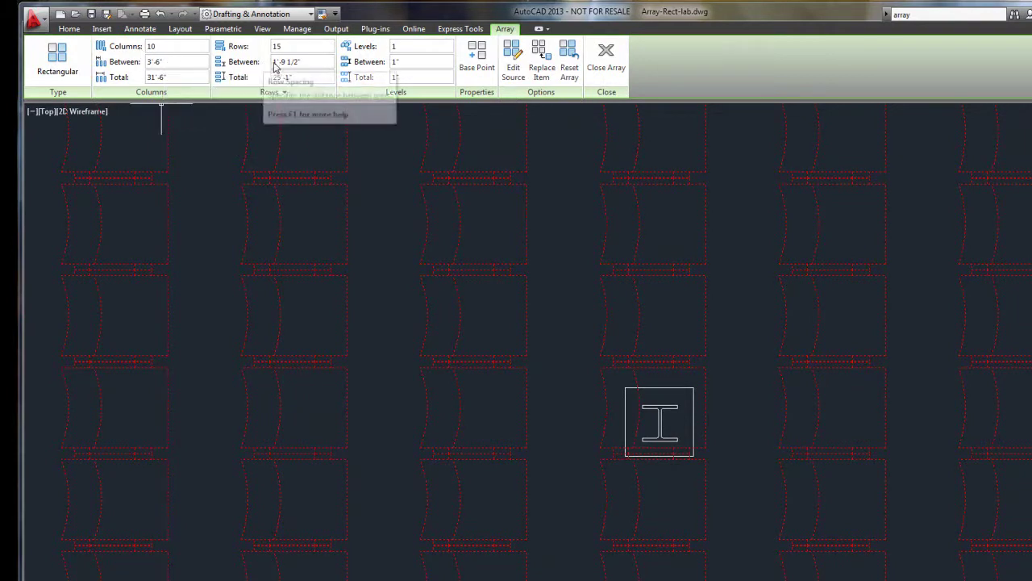
- Try a row spacing of 1'-7" for the chair array
{"action": "left_click", "coordinate": [302, 61]}
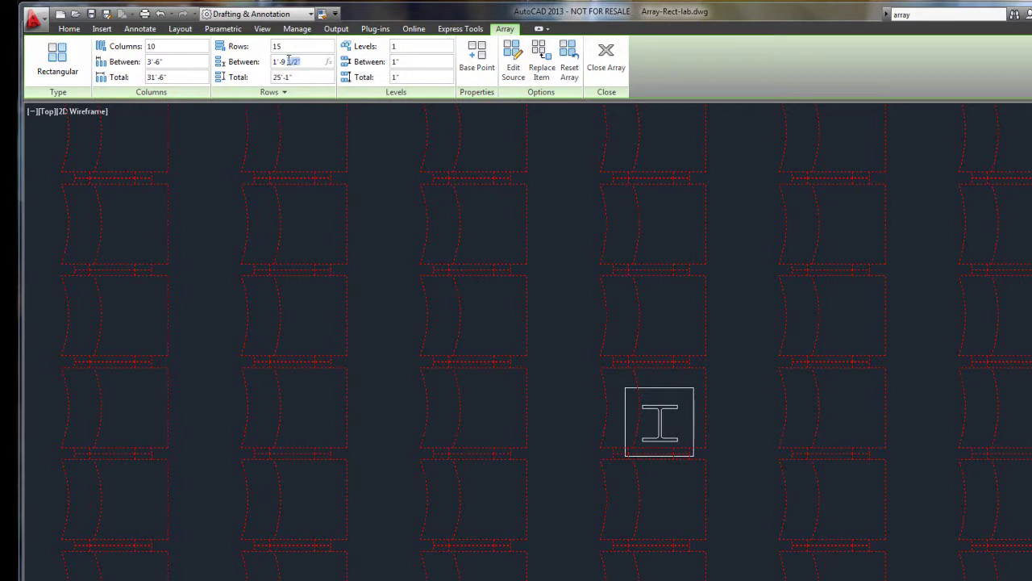
{"action": "left_click_drag", "start_coordinate": [288, 61], "coordinate": [273, 62]}
{"action": "type", "text": "1'-7"}
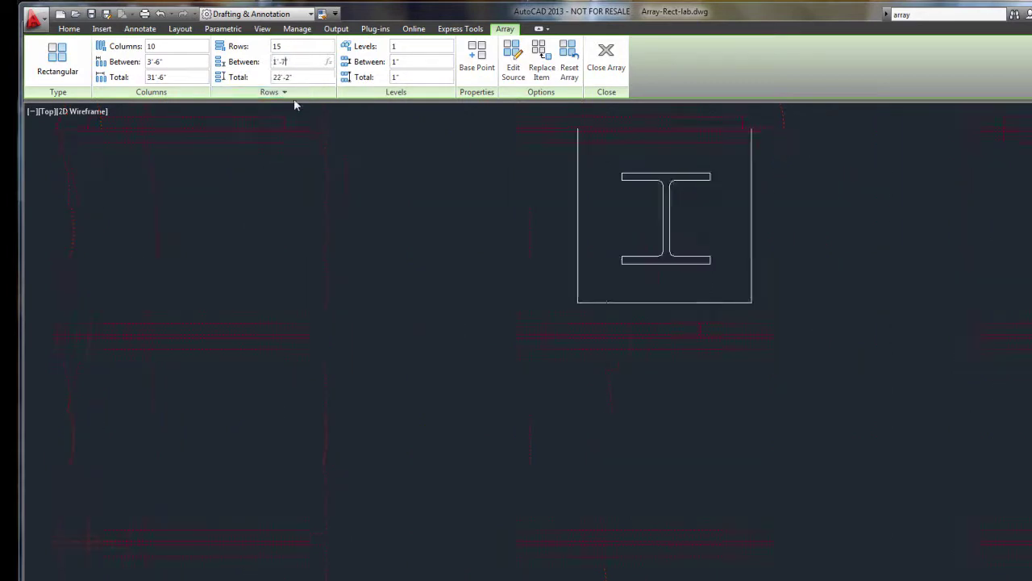
- Set the chair array's row spacing to 1'-8 1/4"
{"action": "key", "text": "BackSpace"}
{"action": "type", "text": "8.25"}
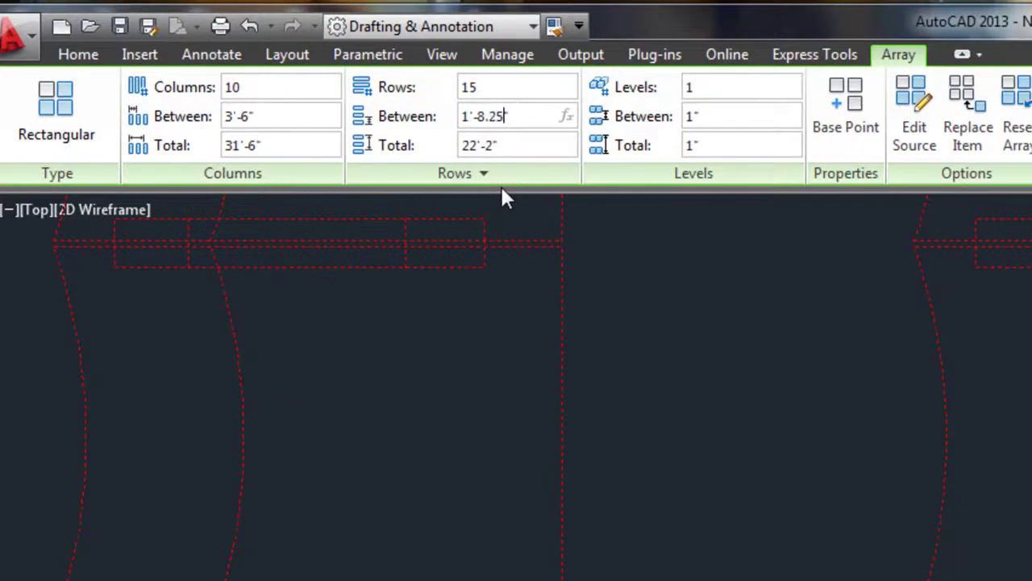
{"action": "key", "text": "Return"}
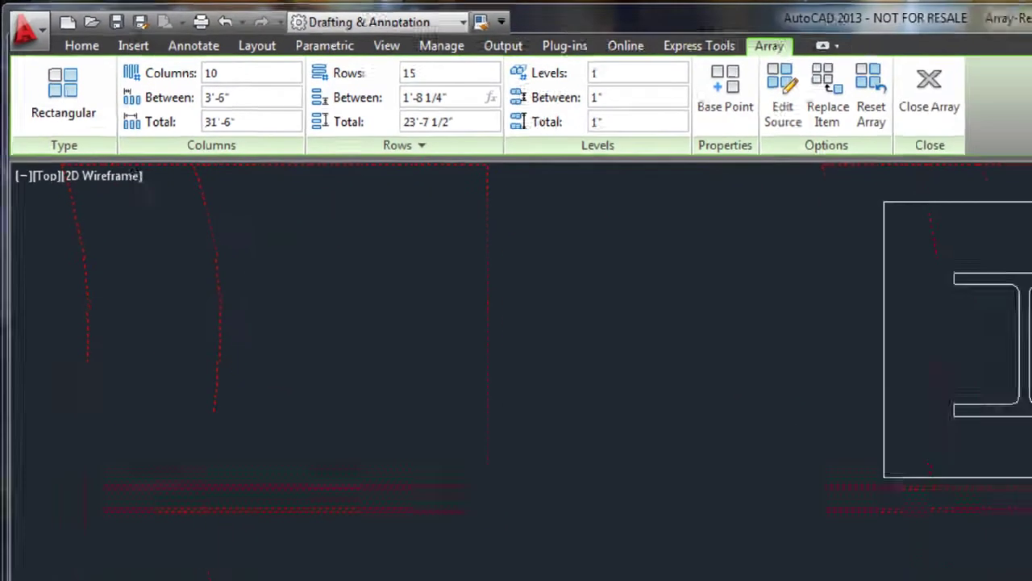
{"action": "scroll", "coordinate": [566, 258], "scroll_direction": "down", "scroll_amount": 2}
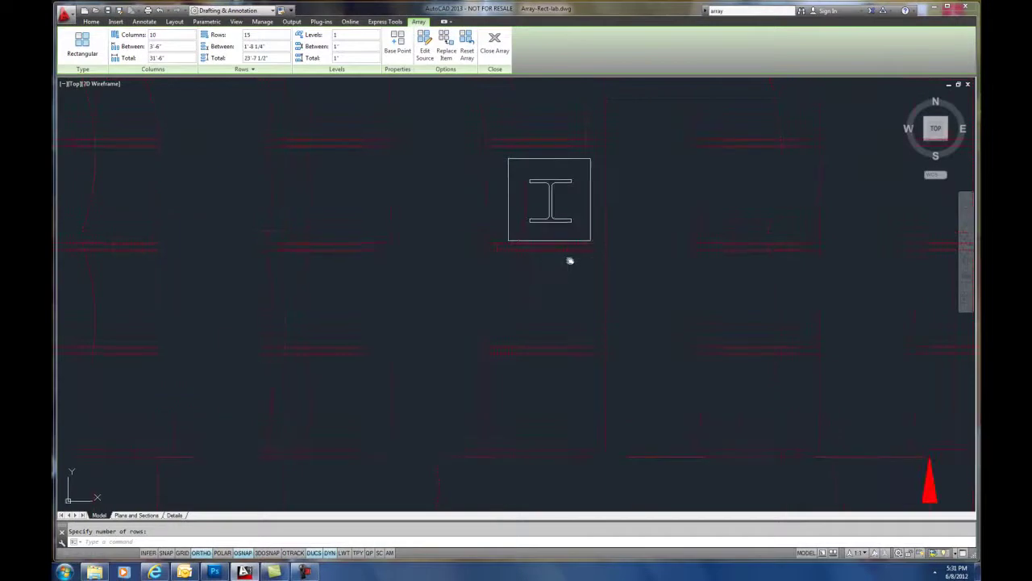
{"action": "scroll", "coordinate": [570, 261], "scroll_direction": "down", "scroll_amount": 4}
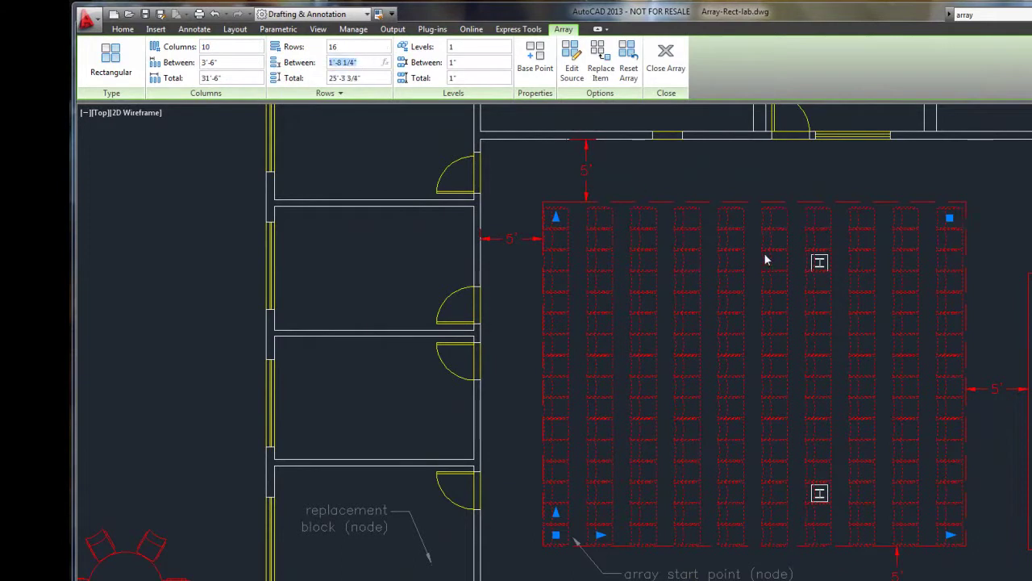
- Check the chair positions around both structural columns and against the dashed boundary with the new row spacing
{"action": "middle_click_drag", "start_coordinate": [705, 295], "coordinate": [700, 279]}
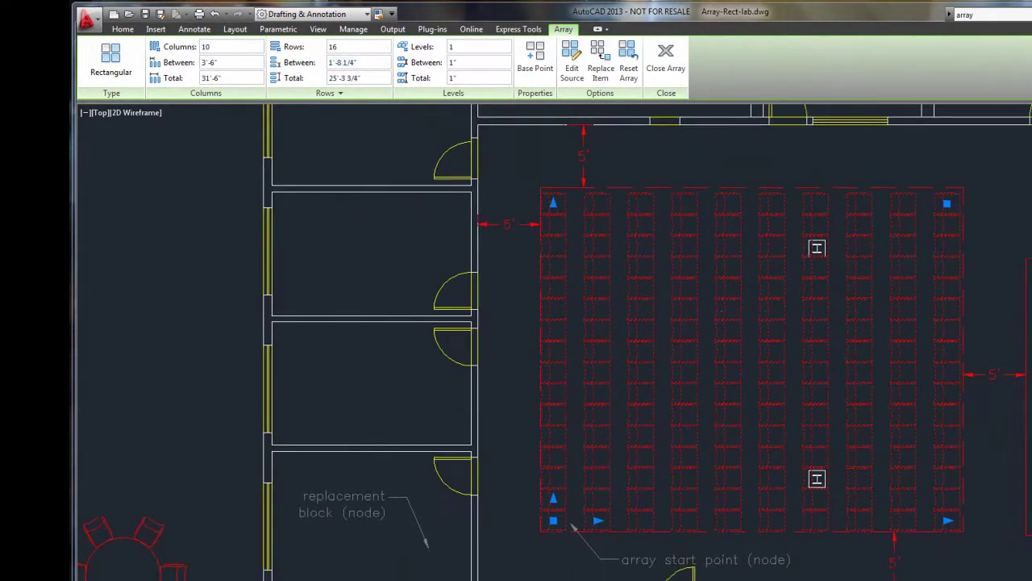
{"action": "scroll", "coordinate": [783, 420], "scroll_direction": "up", "scroll_amount": 2}
{"action": "mouse_move", "coordinate": [817, 353]}
{"action": "middle_mouse_down"}
{"action": "mouse_move", "coordinate": [809, 489]}
{"action": "mouse_move", "coordinate": [807, 431]}
{"action": "mouse_move", "coordinate": [777, 417]}
{"action": "middle_mouse_up"}
{"action": "scroll", "coordinate": [734, 436], "scroll_direction": "down", "scroll_amount": 2}
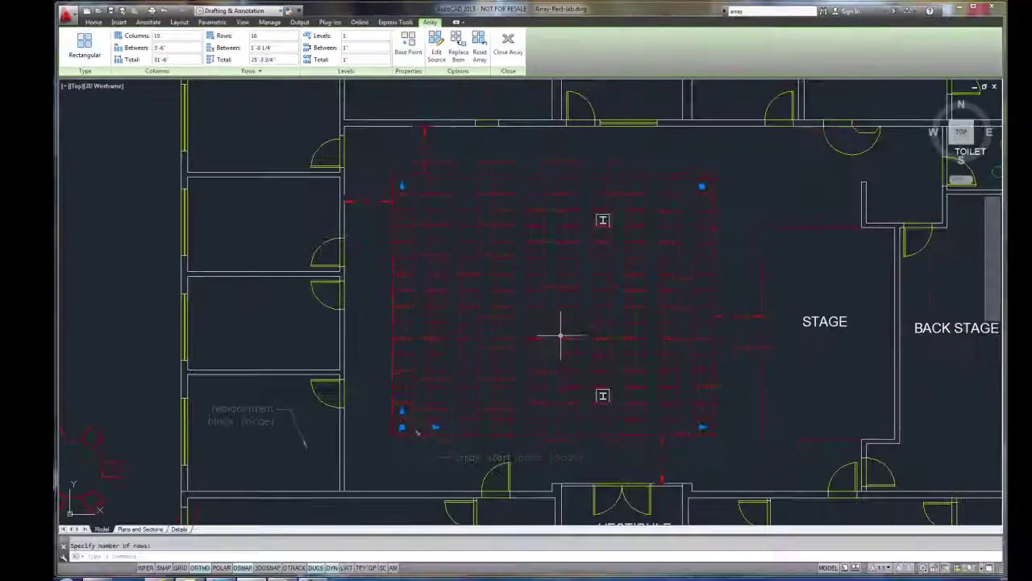
{"action": "scroll", "coordinate": [587, 257], "scroll_direction": "up", "scroll_amount": 5}
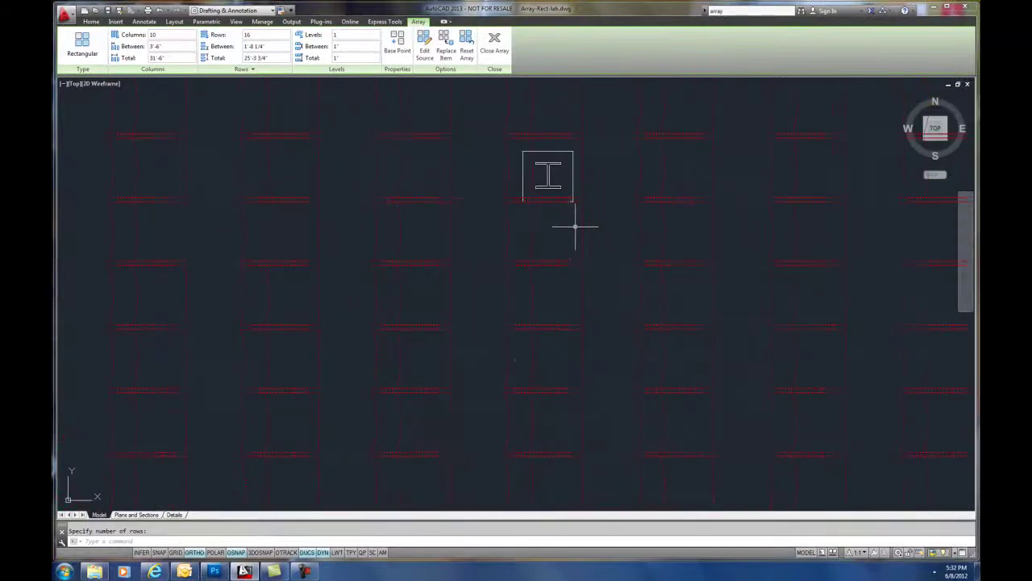
{"action": "middle_click_drag", "start_coordinate": [575, 227], "coordinate": [568, 280]}
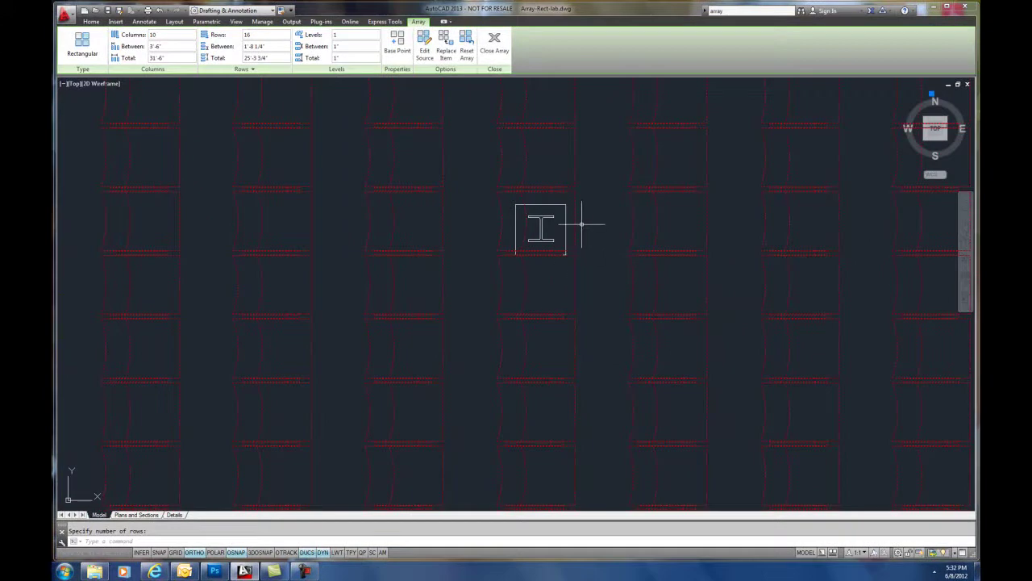
{"action": "middle_click_drag", "start_coordinate": [582, 224], "coordinate": [577, 275]}
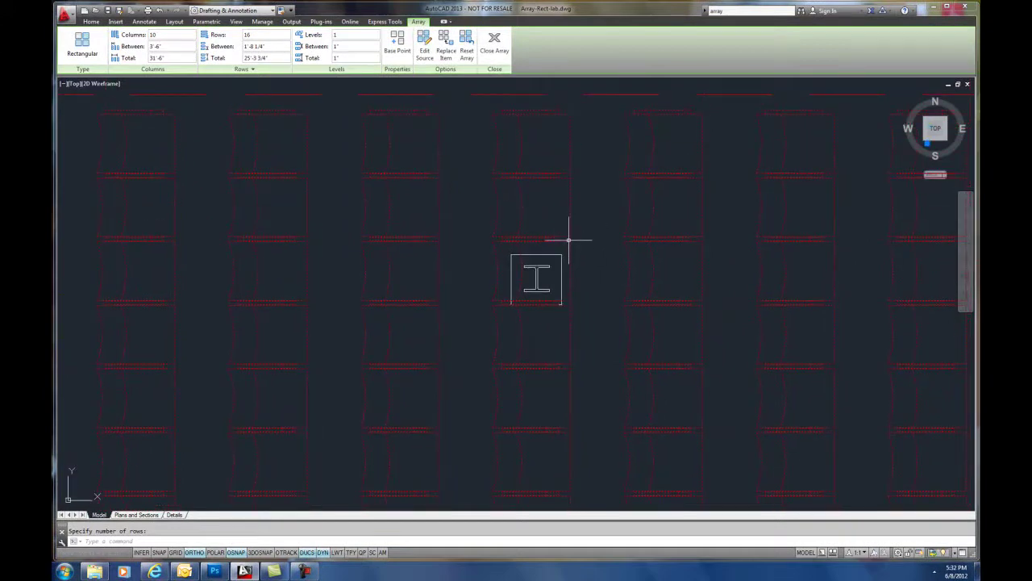
{"action": "scroll", "coordinate": [561, 225], "scroll_direction": "down", "scroll_amount": 2}
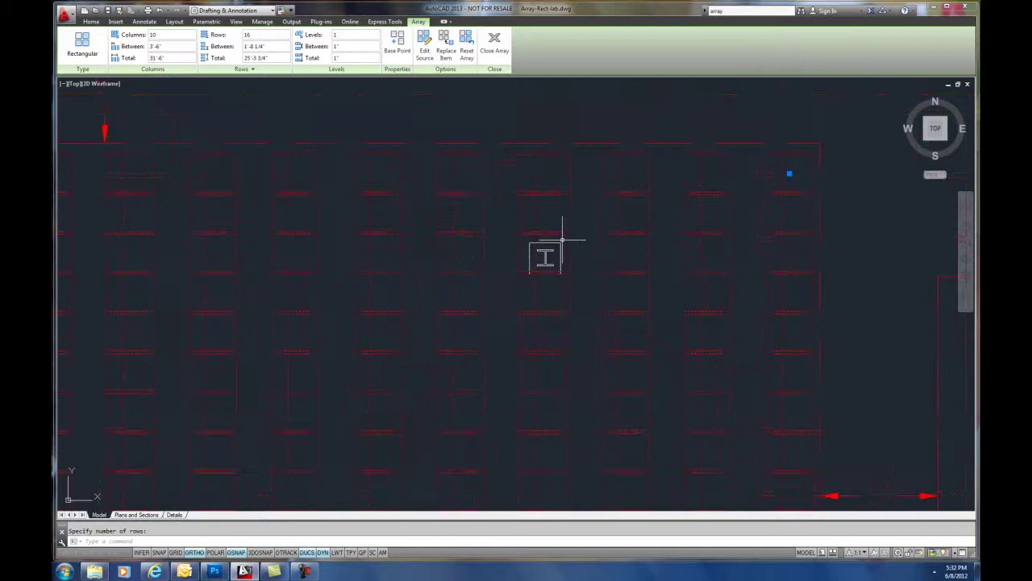
{"action": "middle_click_drag", "start_coordinate": [563, 240], "coordinate": [548, 165]}
{"action": "middle_click_drag", "start_coordinate": [573, 274], "coordinate": [552, 144]}
{"action": "middle_click_drag", "start_coordinate": [554, 356], "coordinate": [562, 266]}
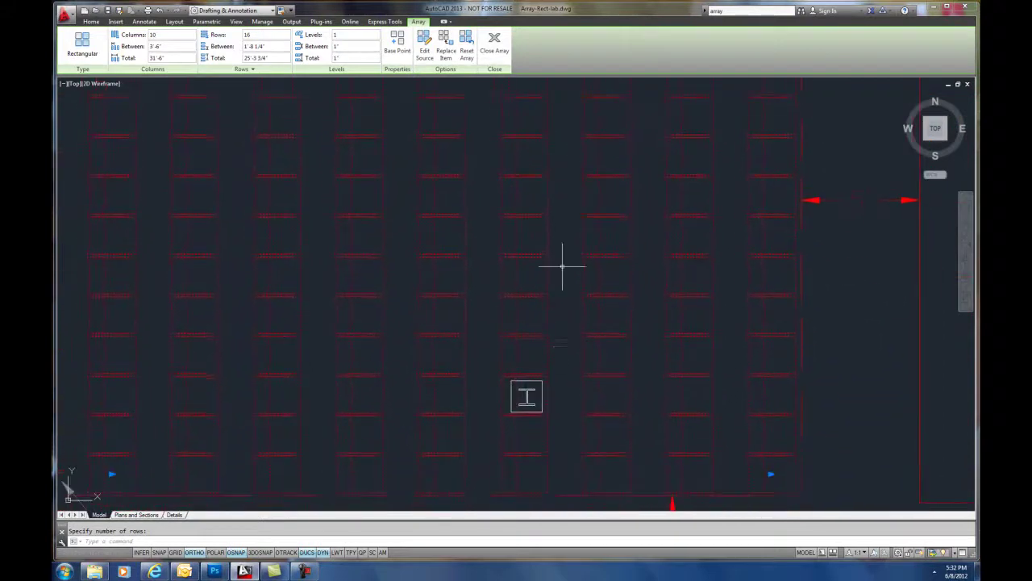
{"action": "scroll", "coordinate": [560, 376], "scroll_direction": "down", "scroll_amount": 2}
{"action": "middle_click_drag", "start_coordinate": [528, 135], "coordinate": [539, 226]}
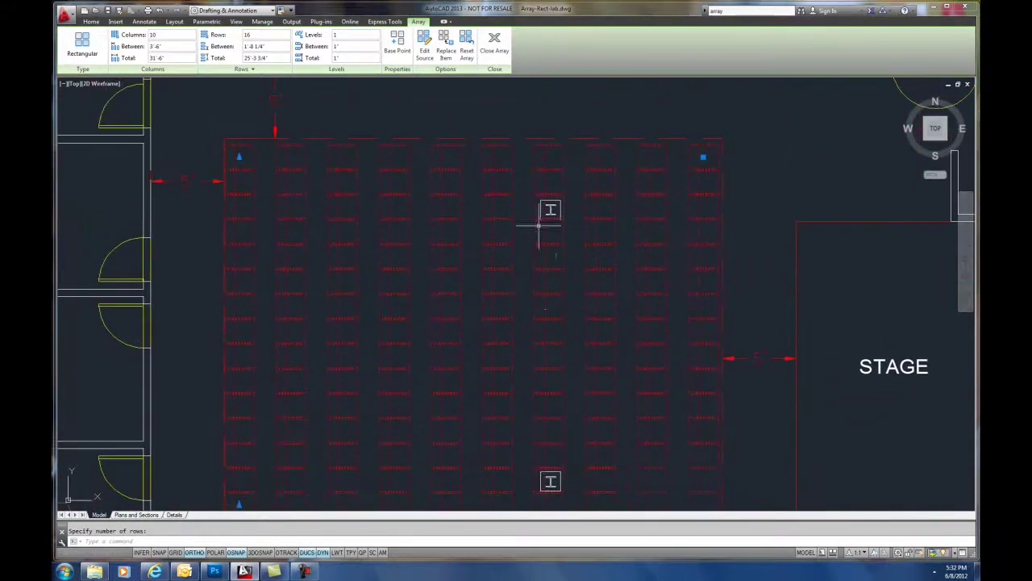
{"action": "middle_click_drag", "start_coordinate": [567, 295], "coordinate": [569, 246]}
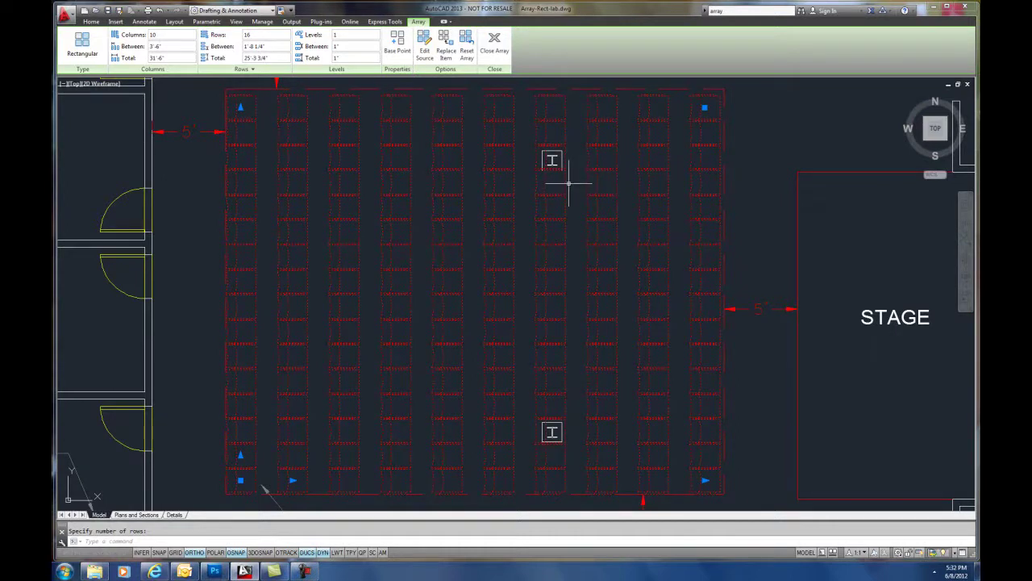
- Finish editing the array and erase the two individual chairs that overlap the structural columns
{"action": "key", "text": "Return"}
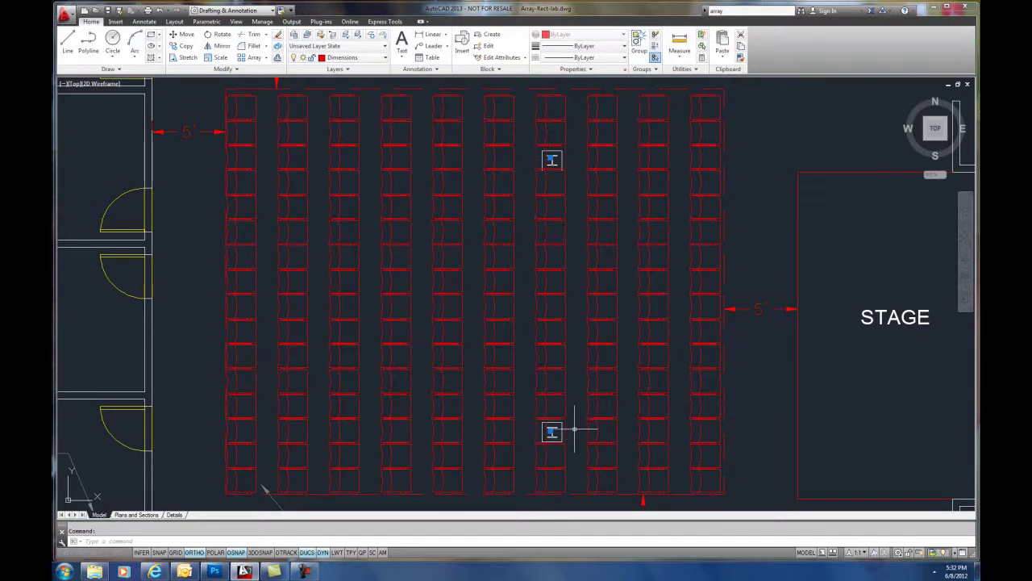
{"action": "key", "text": "Delete"}
{"action": "scroll", "coordinate": [579, 167], "scroll_direction": "down", "scroll_amount": 2}
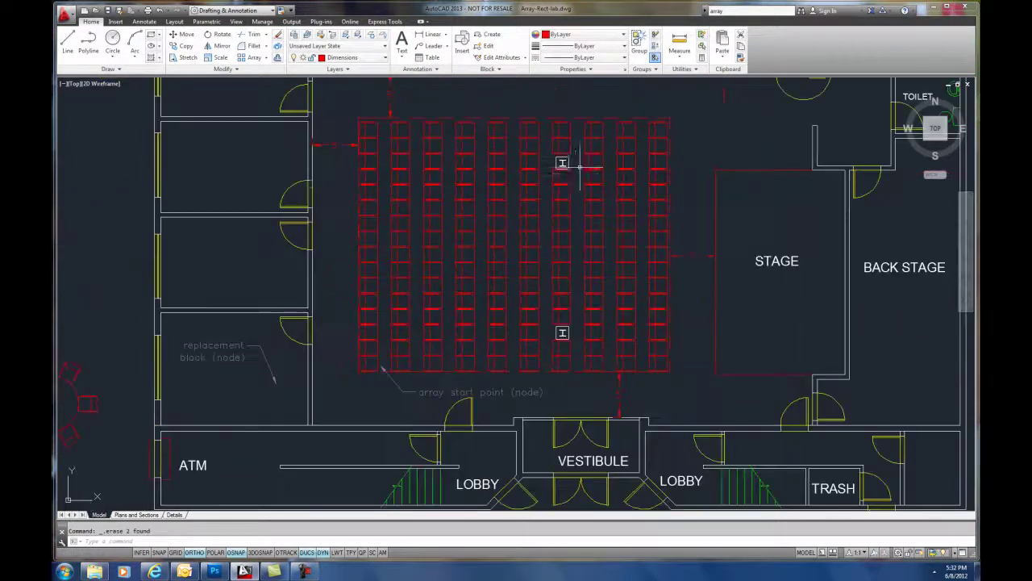
{"action": "middle_click_drag", "start_coordinate": [579, 167], "coordinate": [573, 179]}
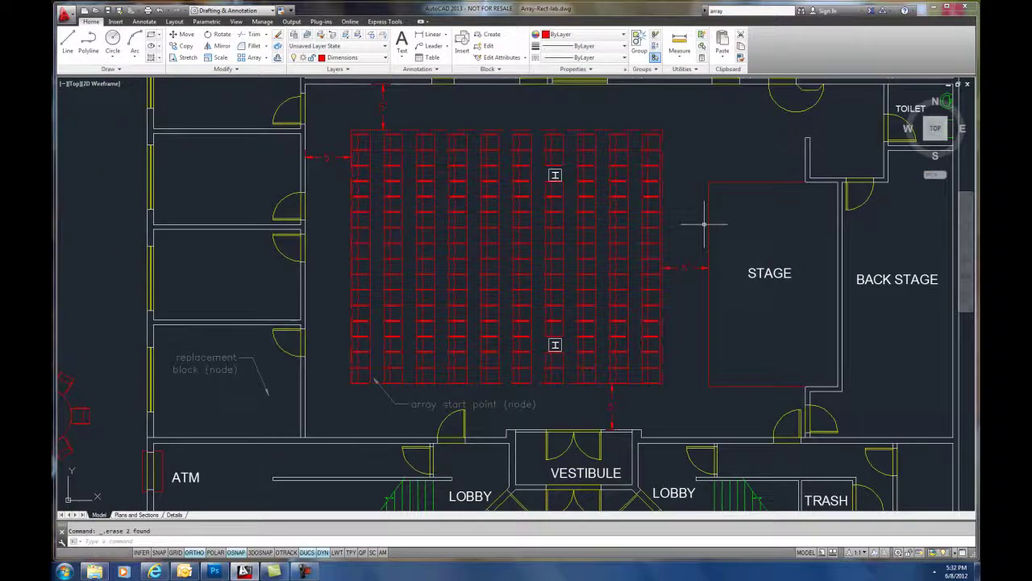
- Start editing the source objects of the chair array, using the lower-left chair as the item to edit
{"action": "left_click", "coordinate": [599, 381]}
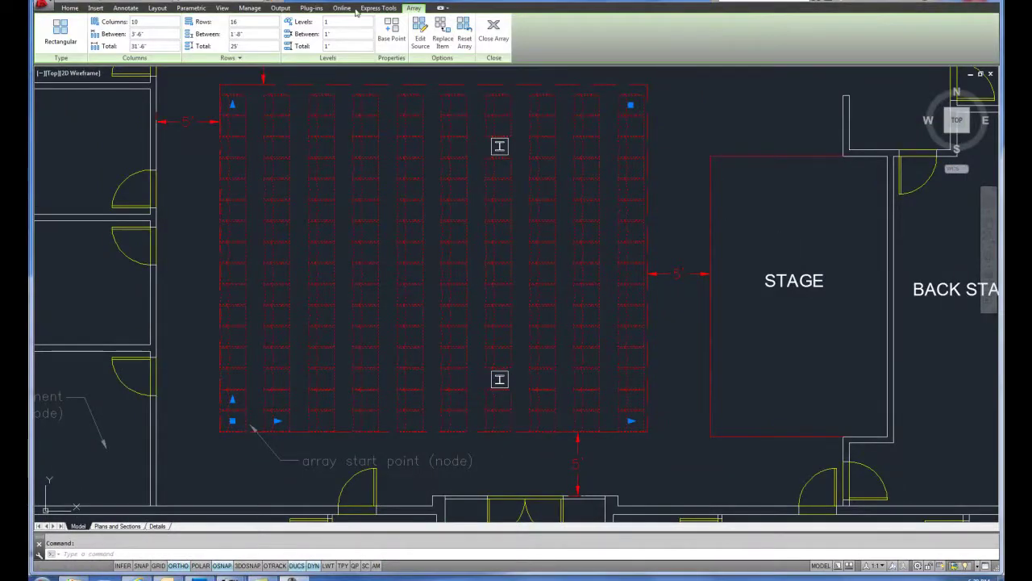
{"action": "left_click", "coordinate": [424, 40]}
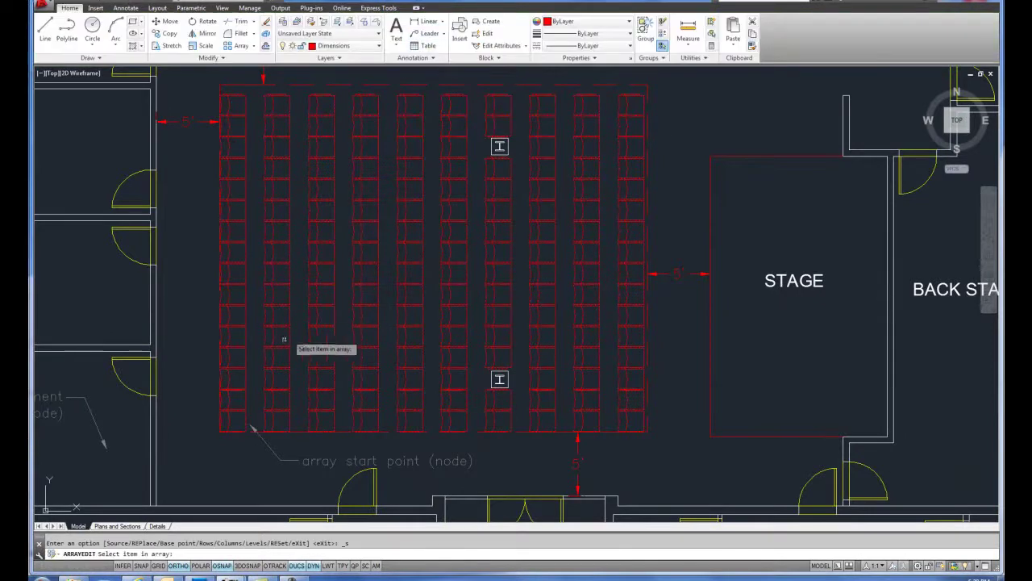
{"action": "left_click", "coordinate": [248, 421]}
{"action": "left_click", "coordinate": [565, 301]}
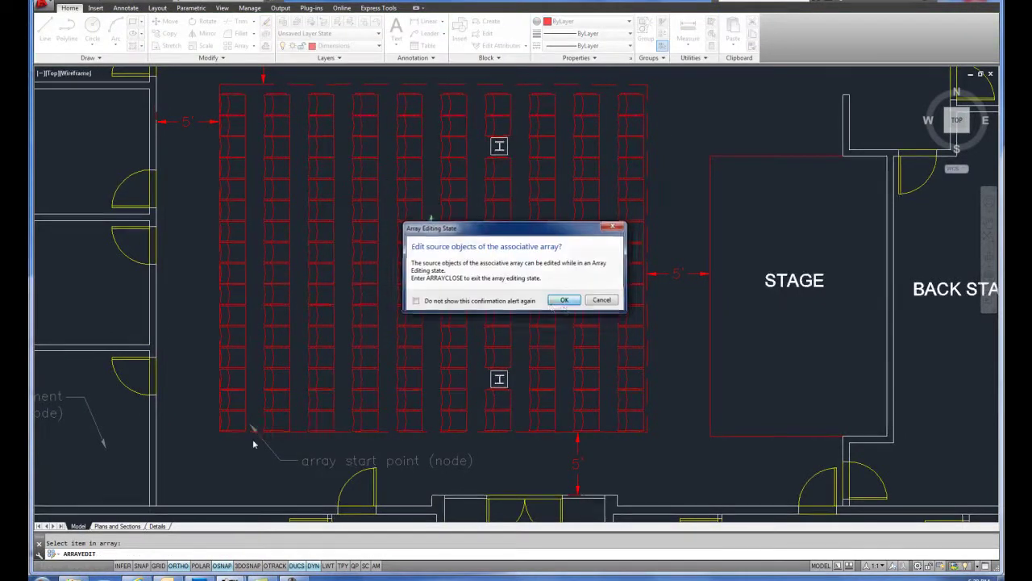
- Fillet the two front corners of the source chair's seat, on the side facing the stage, with a 2" radius
{"action": "scroll", "coordinate": [238, 411], "scroll_direction": "up", "scroll_amount": 5}
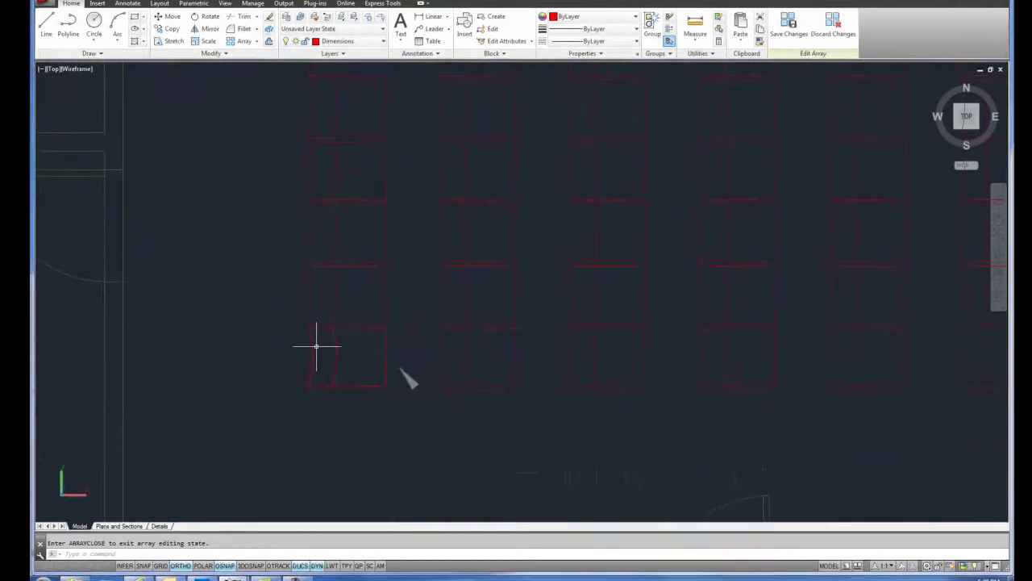
{"action": "type", "text": "f"}
{"action": "key", "text": "Return"}
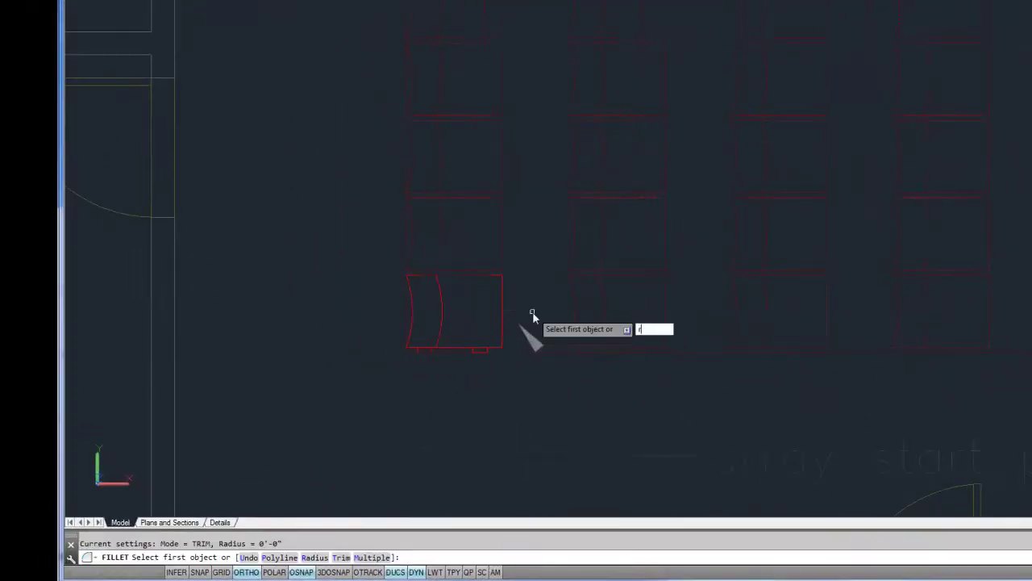
{"action": "key", "text": "Return"}
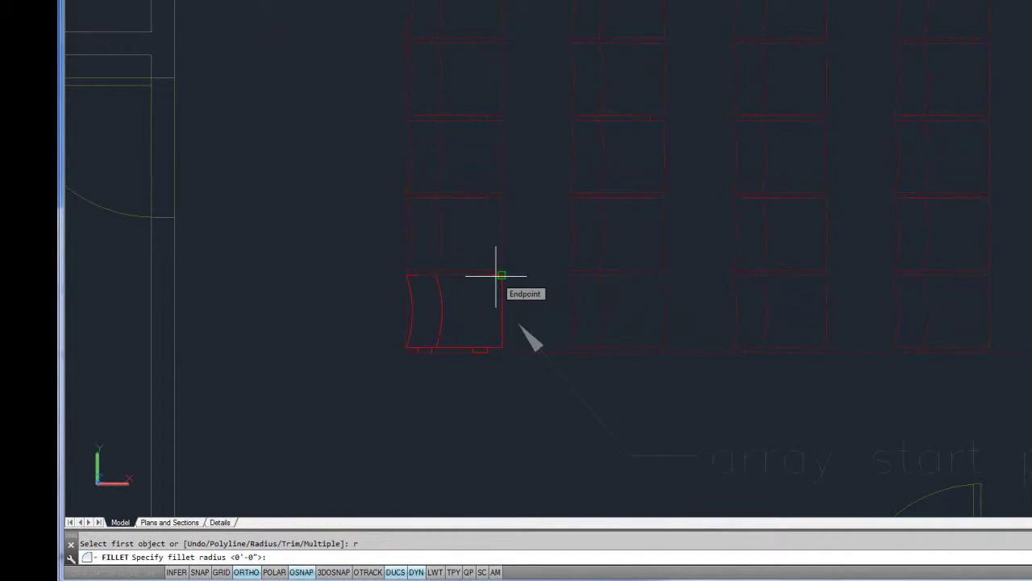
{"action": "type", "text": "2"}
{"action": "key", "text": "Return"}
{"action": "left_click", "coordinate": [496, 276]}
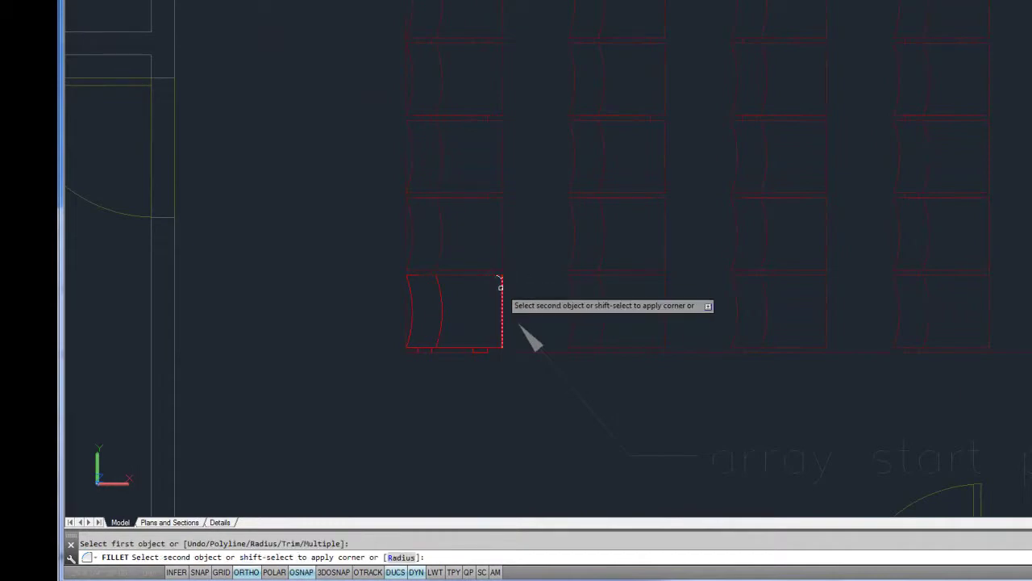
{"action": "left_click", "coordinate": [500, 300]}
{"action": "key", "text": "Return"}
{"action": "left_click", "coordinate": [497, 342]}
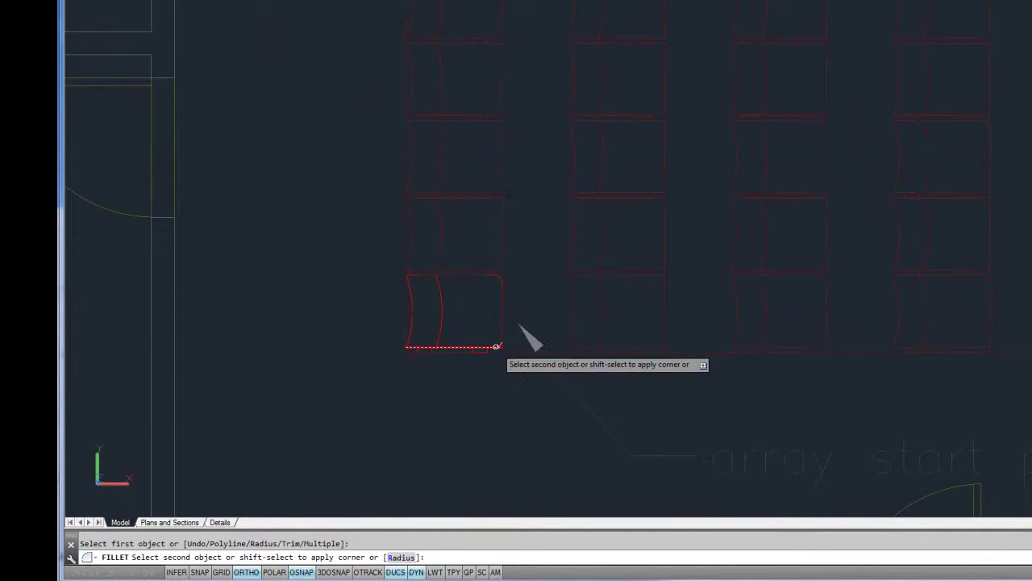
{"action": "left_click", "coordinate": [498, 348]}
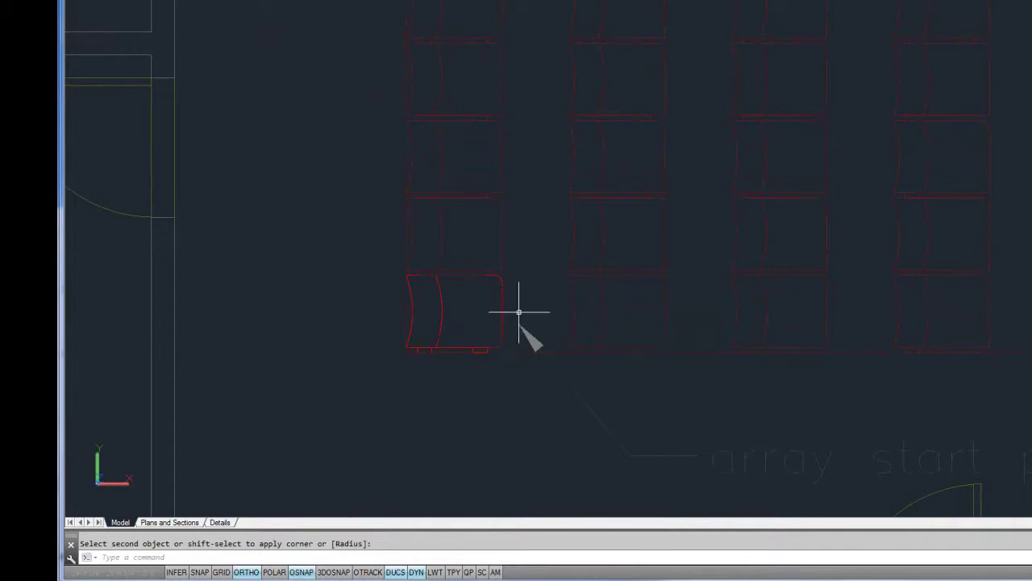
- Mirror the source chair's outer backrest arc about the line through its endpoints, erasing the original arc
{"action": "type", "text": "mi"}
{"action": "key", "text": "Return"}
{"action": "left_click", "coordinate": [411, 315]}
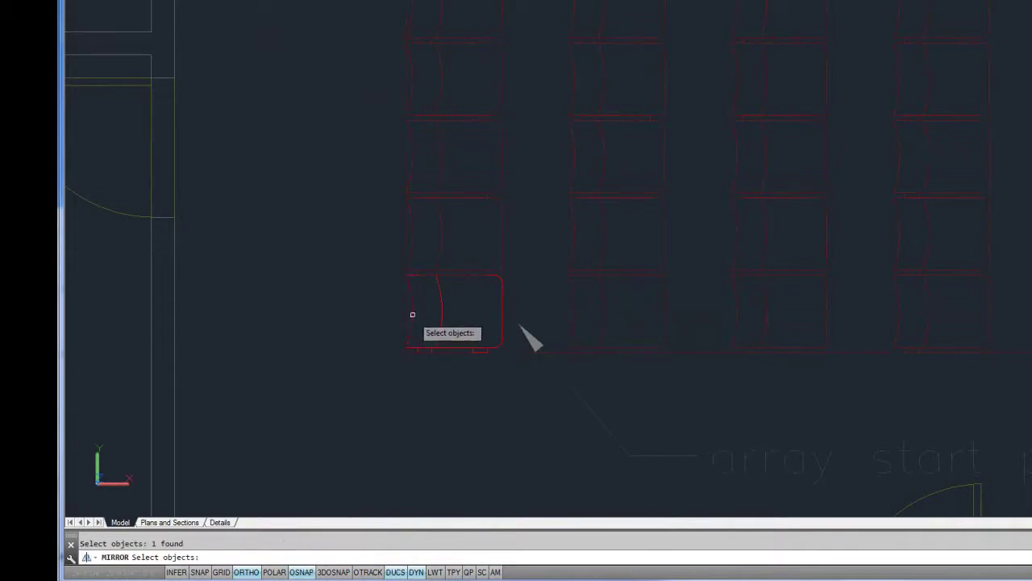
{"action": "key", "text": "Return"}
{"action": "left_click", "coordinate": [406, 275]}
{"action": "left_click", "coordinate": [403, 348]}
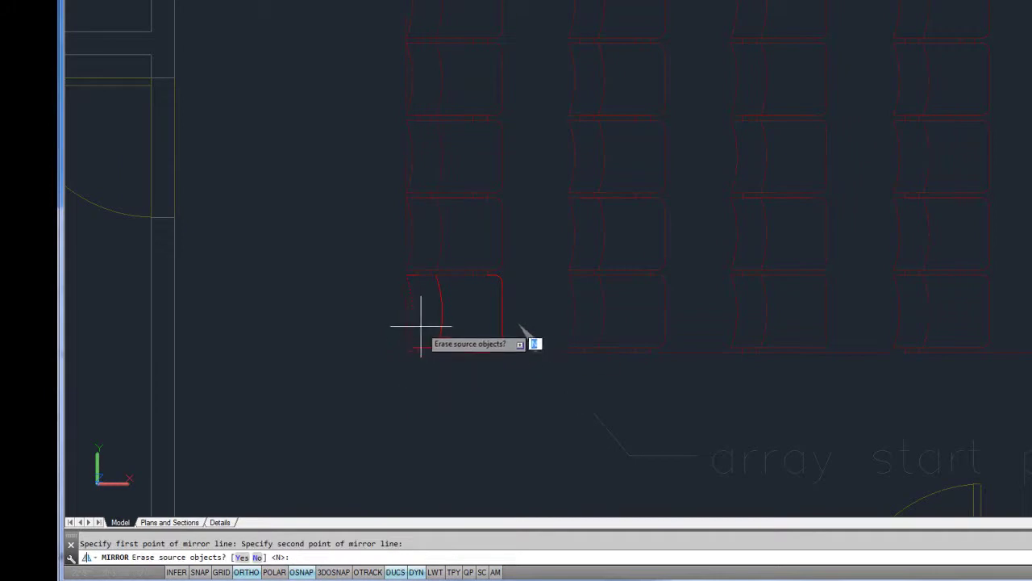
{"action": "type", "text": "y"}
{"action": "key", "text": "Return"}
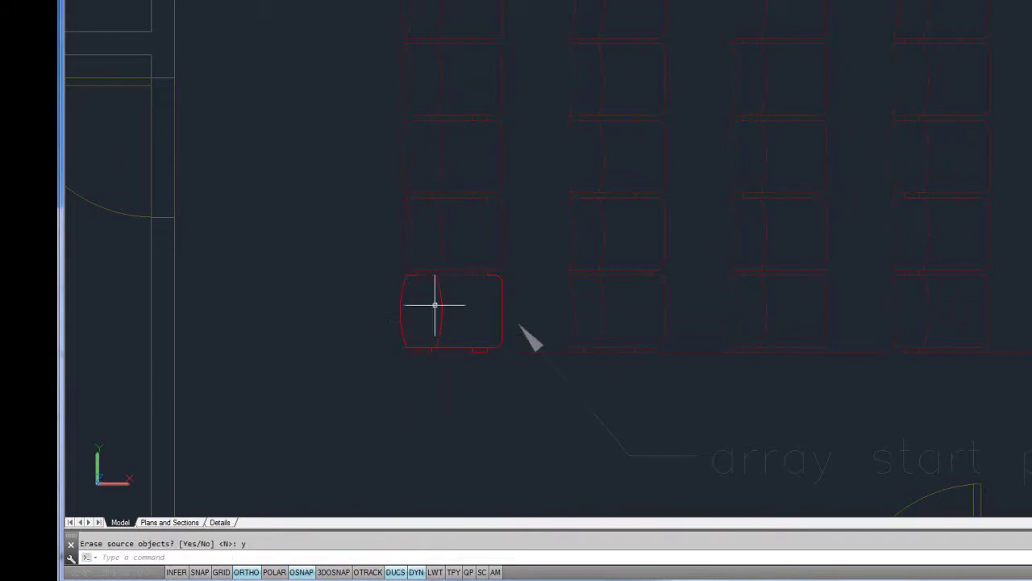
- Mirror the source chair's inner backrest arc about the line through its endpoints, keeping the original arc
{"action": "type", "text": "mi"}
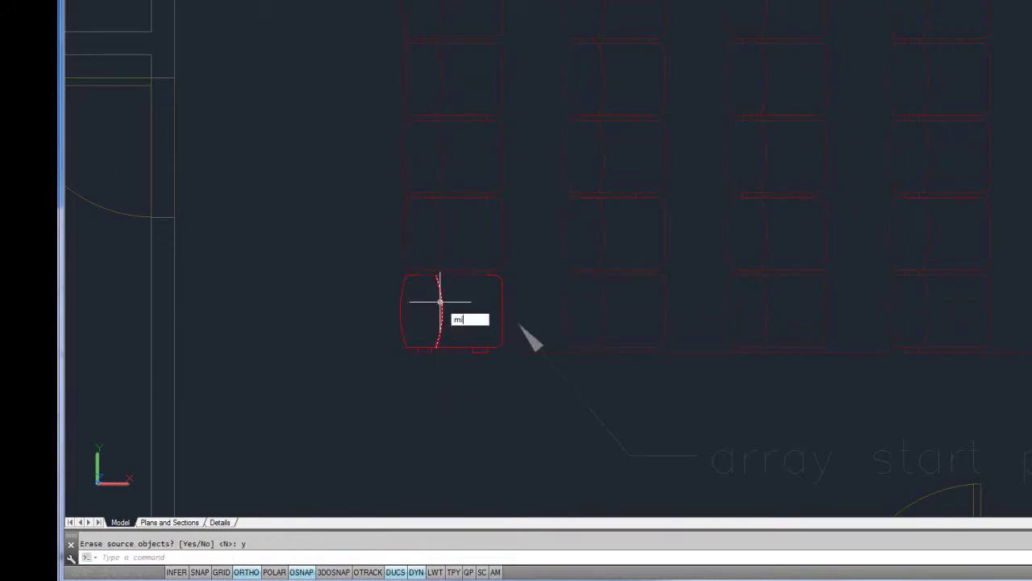
{"action": "key", "text": "Return"}
{"action": "left_click", "coordinate": [440, 302]}
{"action": "key", "text": "Return"}
{"action": "left_click", "coordinate": [435, 277]}
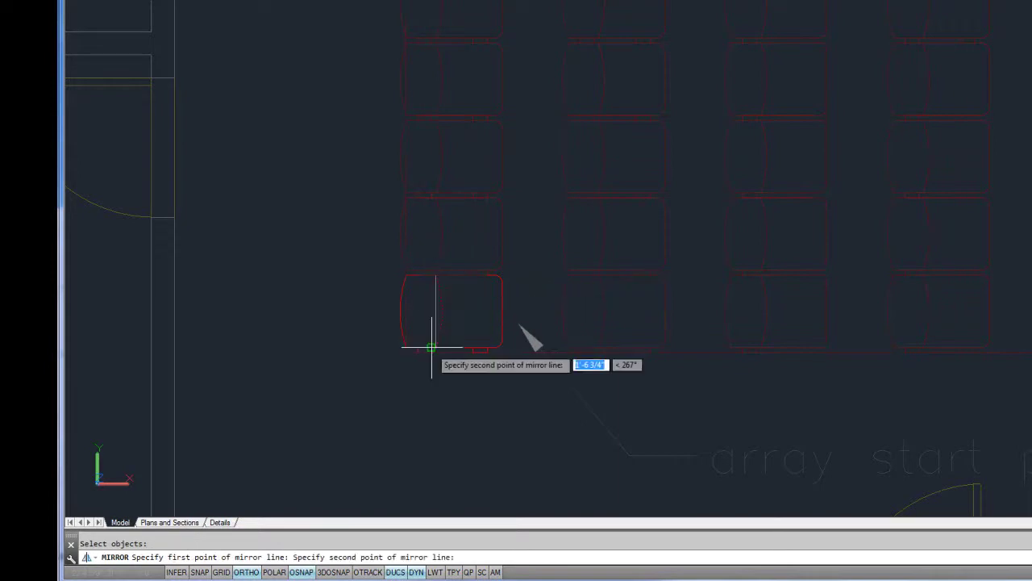
{"action": "left_click", "coordinate": [434, 346]}
{"action": "key", "text": "Return"}
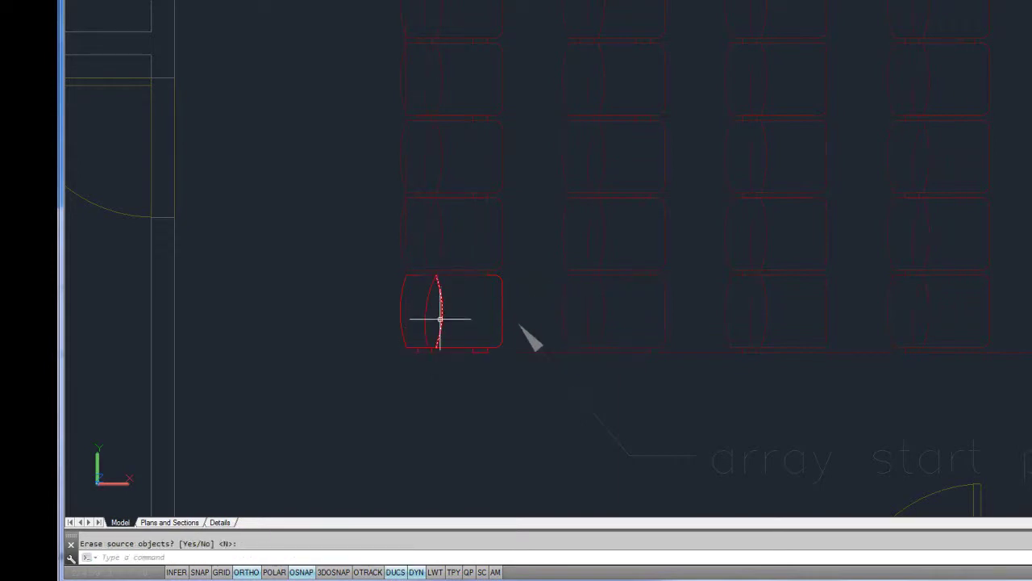
- Undo the last mirror of the source chair's inner backrest arc and mirror that arc again
{"action": "key", "text": "ctrl+z"}
{"action": "type", "text": "mi"}
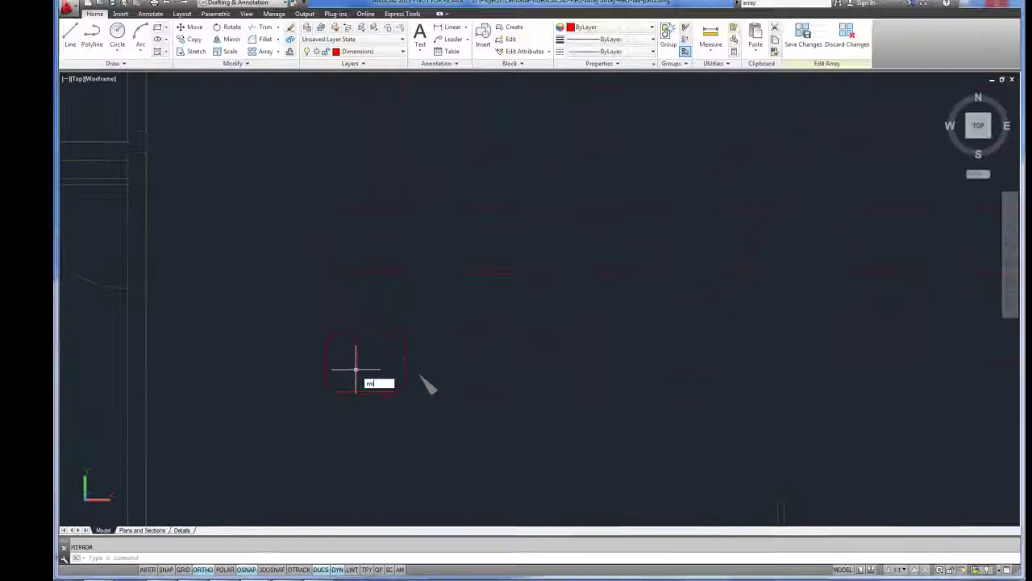
{"action": "key", "text": "Return"}
{"action": "left_click", "coordinate": [441, 319]}
{"action": "key", "text": "Return"}
{"action": "left_click", "coordinate": [345, 343]}
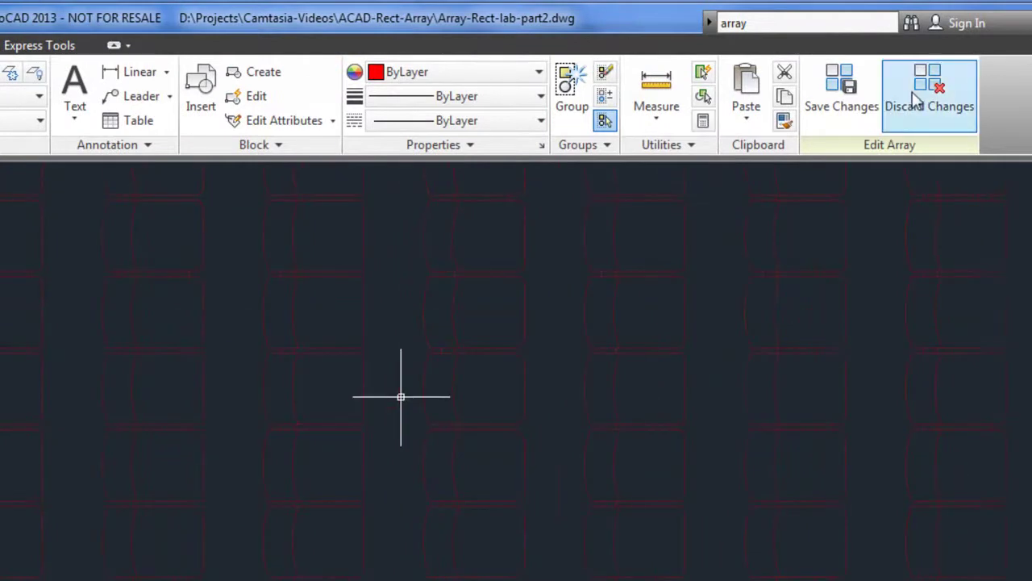
- Discard the changes made to the chair array's source objects
{"action": "left_click", "coordinate": [919, 95]}
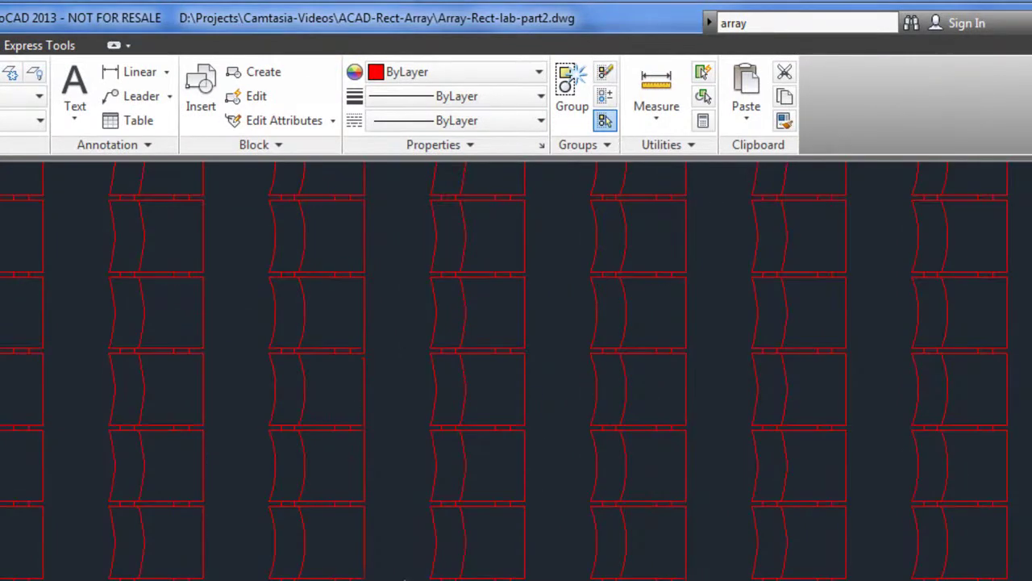
{"action": "scroll", "coordinate": [516, 564], "scroll_direction": "down", "scroll_amount": 4}
{"action": "middle_click_drag", "start_coordinate": [507, 508], "coordinate": [516, 573]}
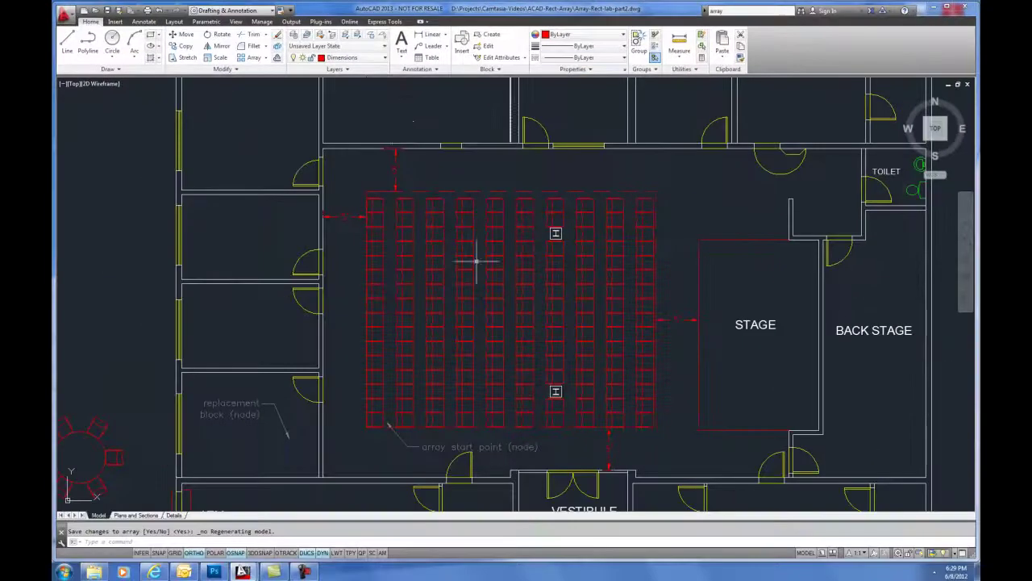
{"action": "scroll", "coordinate": [474, 318], "scroll_direction": "up", "scroll_amount": 2}
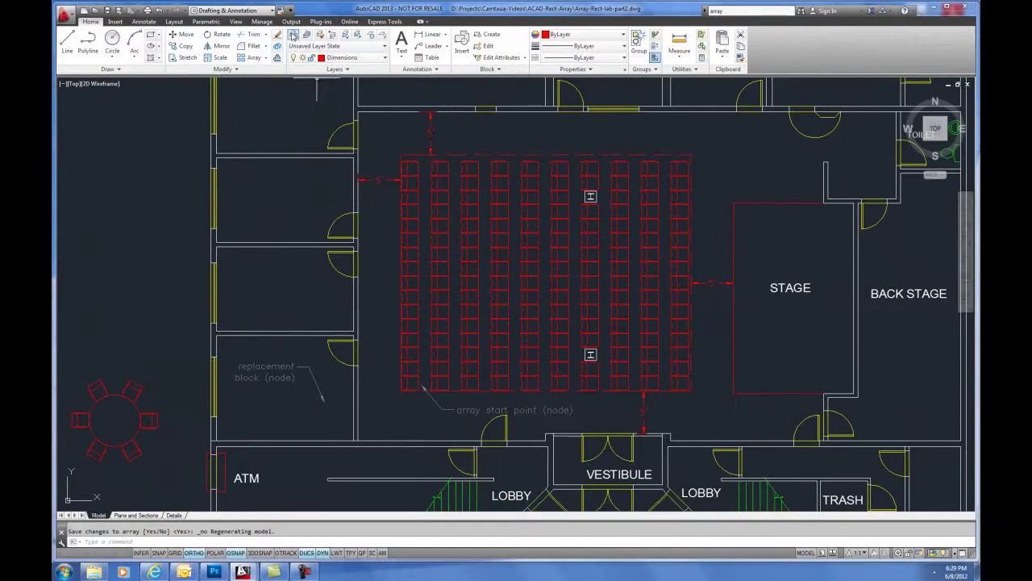
- Insert the single chair block at scale 1.000 in the empty floor below the first column of the chair array
{"action": "type", "text": "i"}
{"action": "key", "text": "Return"}
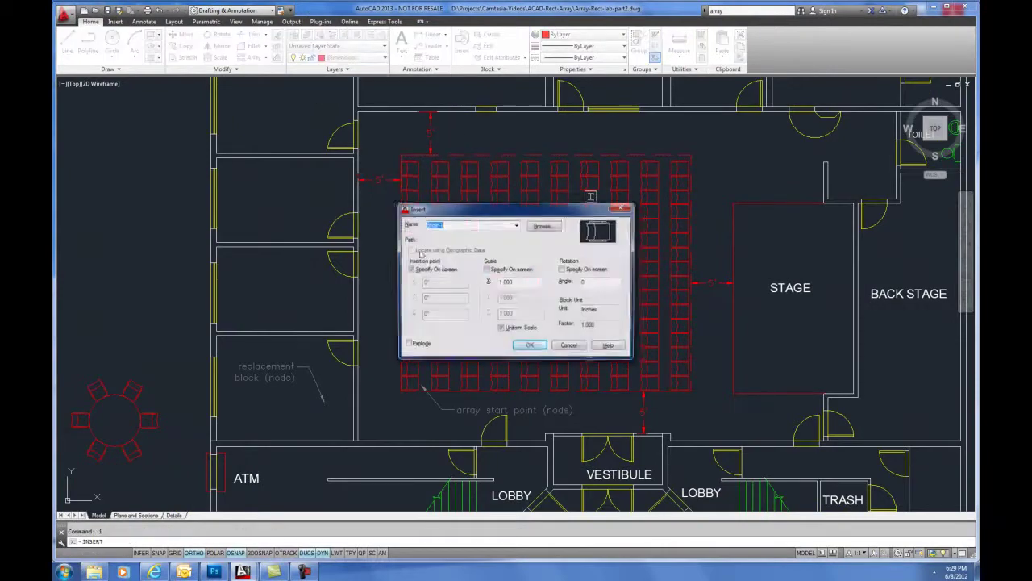
{"action": "left_click", "coordinate": [517, 228]}
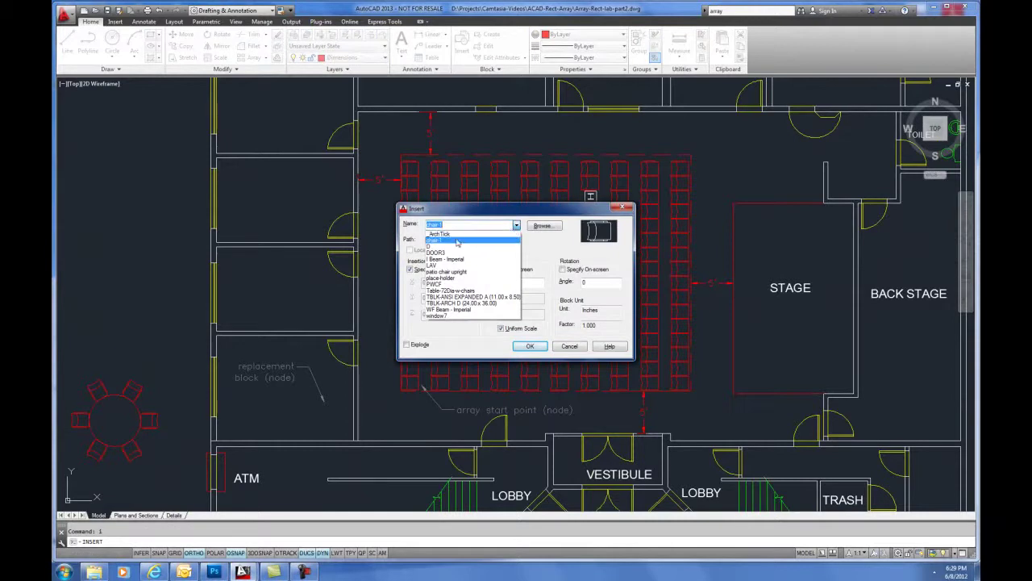
{"action": "left_click", "coordinate": [529, 350]}
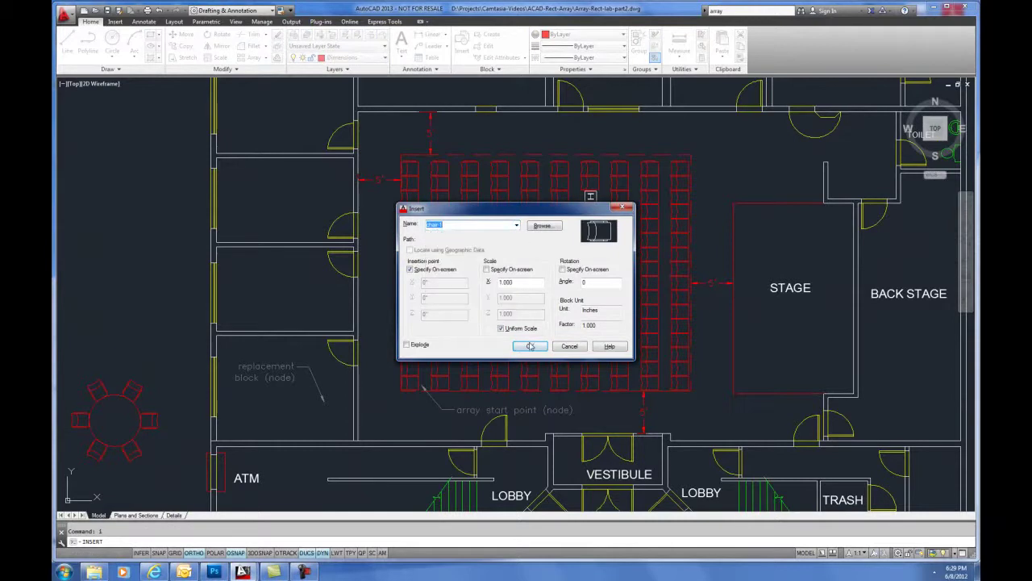
{"action": "left_click", "coordinate": [530, 347]}
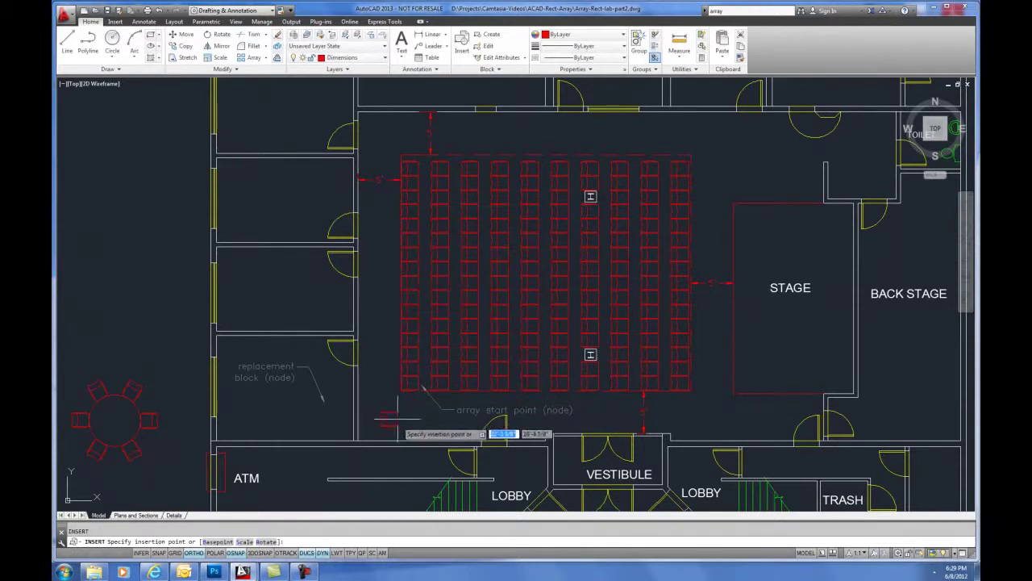
{"action": "scroll", "coordinate": [398, 418], "scroll_direction": "up", "scroll_amount": 5}
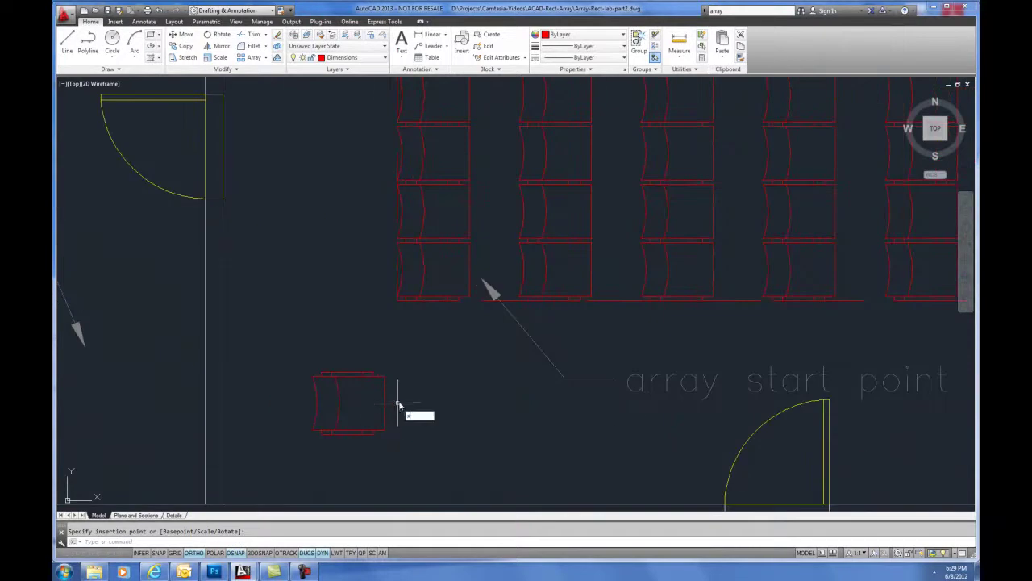
- Explode the inserted chair block and fillet the two front corners of its seat, on the side facing the stage
{"action": "left_click", "coordinate": [392, 396]}
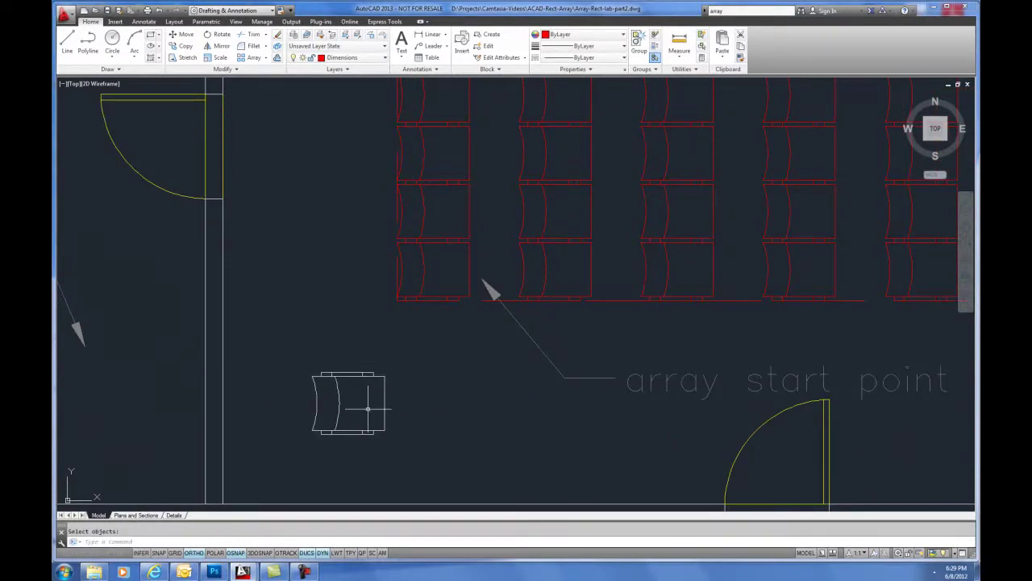
{"action": "key", "text": "Return"}
{"action": "left_click", "coordinate": [379, 377]}
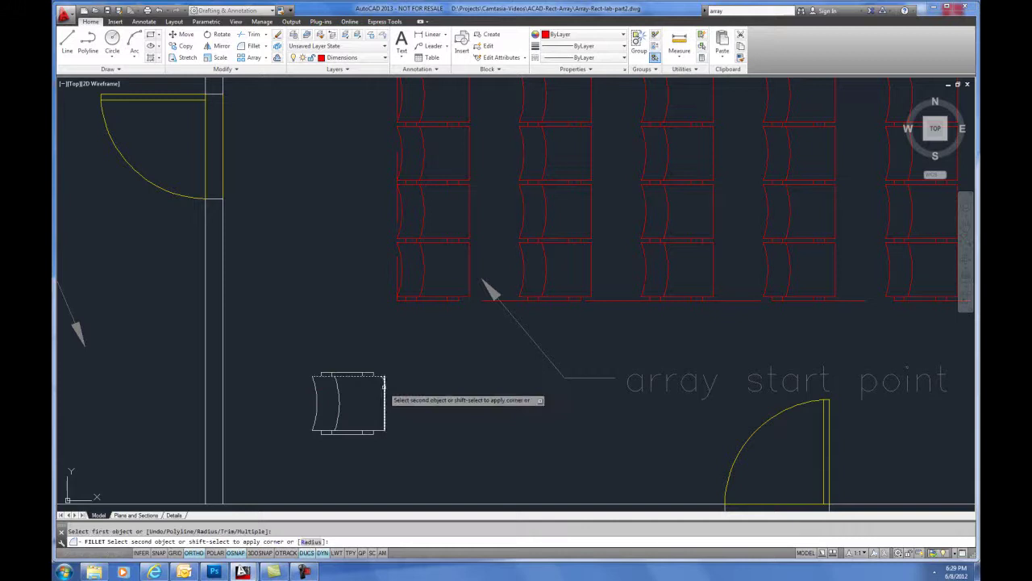
{"action": "left_click", "coordinate": [385, 403]}
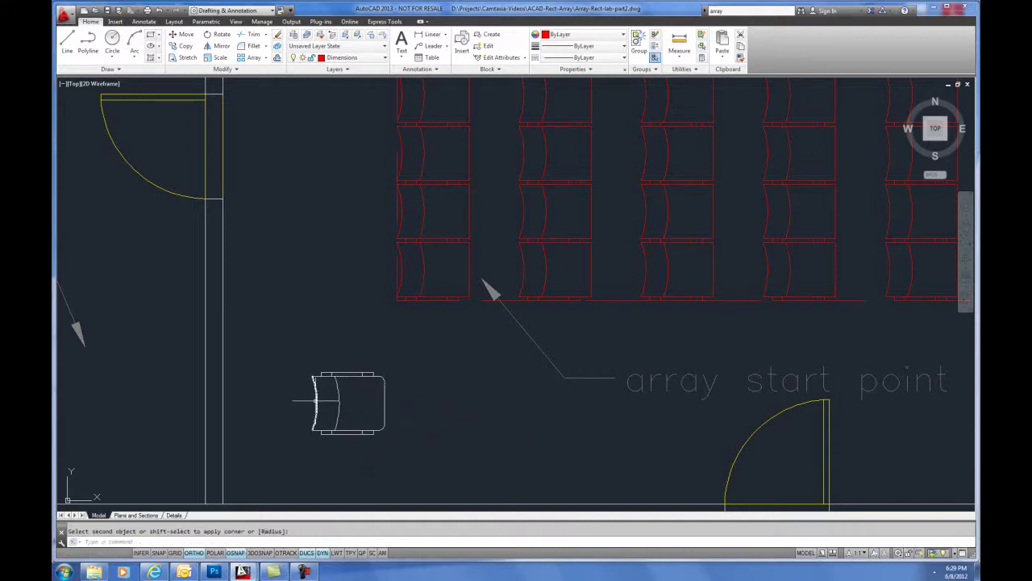
- Mirror the loose chair's outer backrest arc about the line through its endpoints, keeping the original arc
{"action": "type", "text": "mi"}
{"action": "key", "text": "Return"}
{"action": "left_click", "coordinate": [316, 403]}
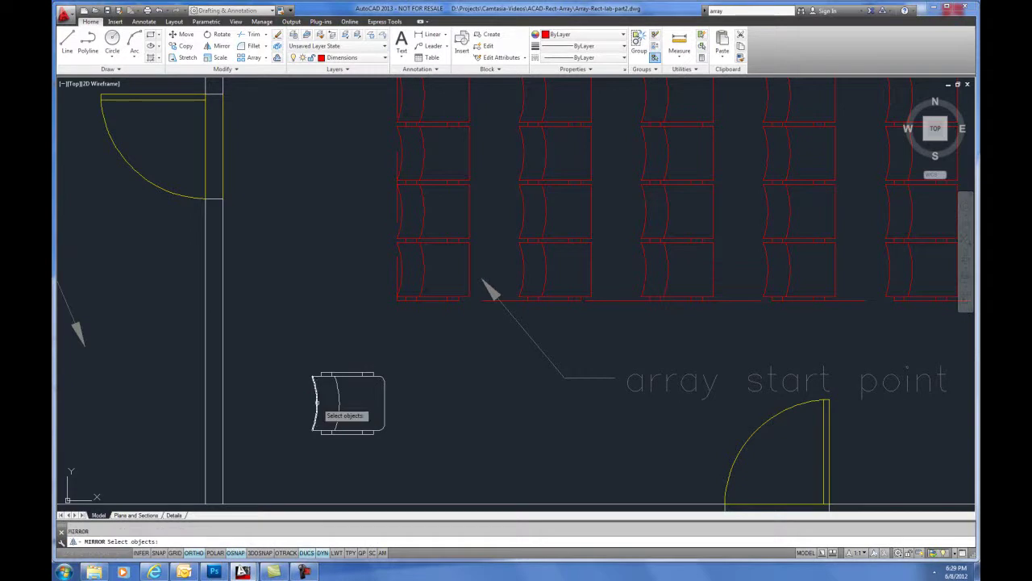
{"action": "key", "text": "Return"}
{"action": "left_click", "coordinate": [312, 376]}
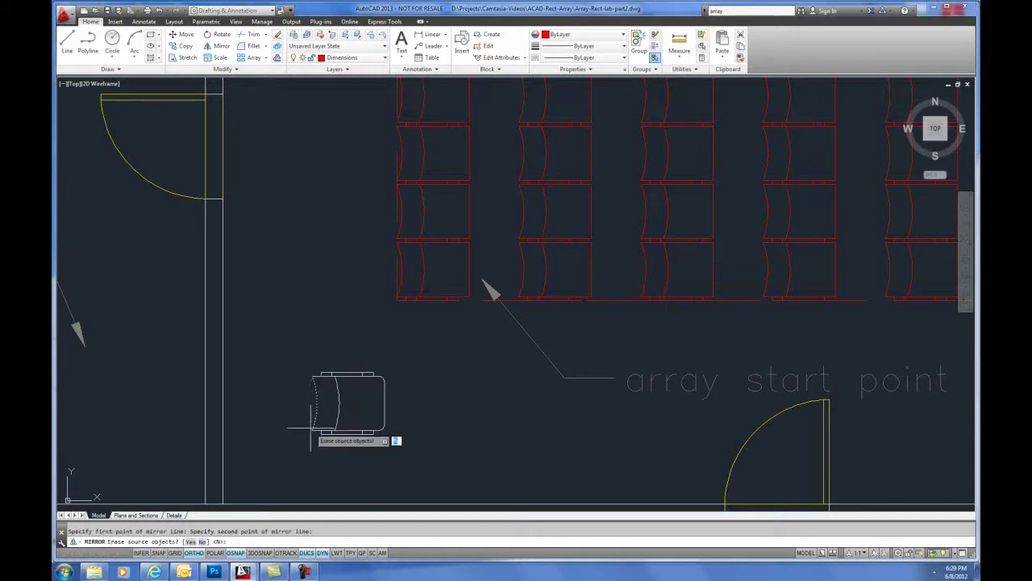
{"action": "left_click", "coordinate": [313, 429]}
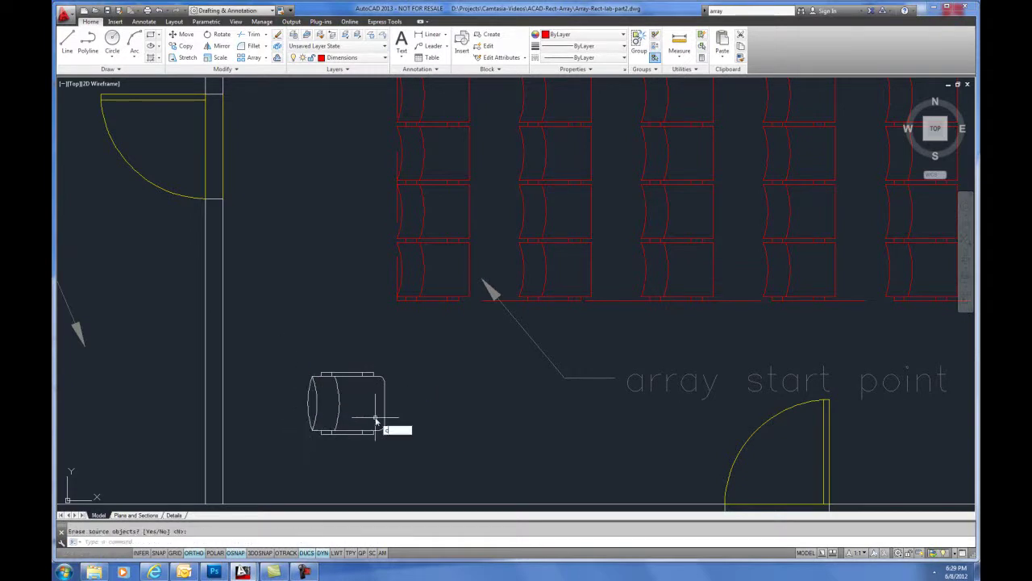
- Draw a two-point circle on the loose chair's seat, from the inner backrest arc's midpoint to the front edge's midpoint
{"action": "key", "text": "Return"}
{"action": "type", "text": "2"}
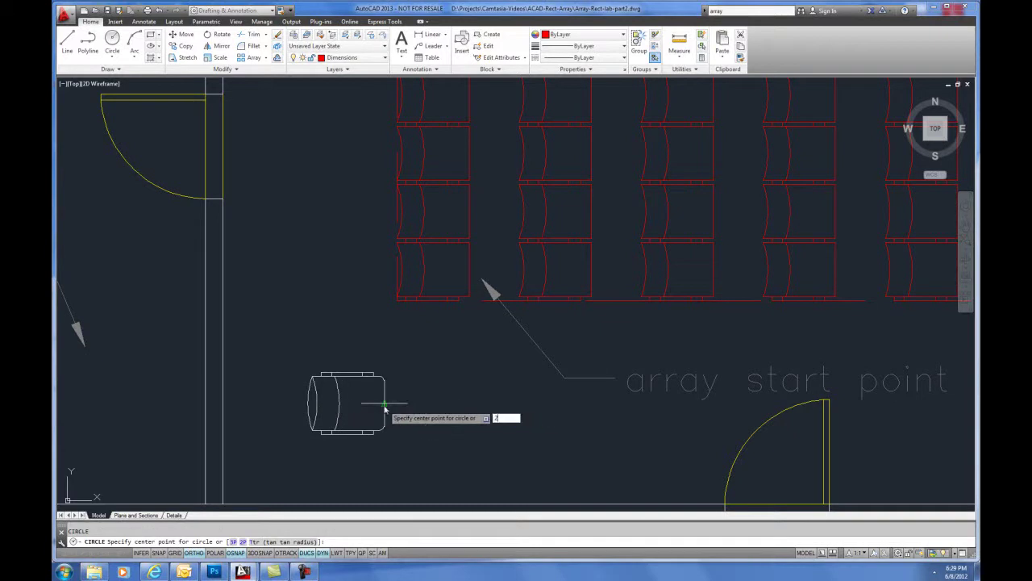
{"action": "type", "text": "p"}
{"action": "key", "text": "Return"}
{"action": "left_click", "coordinate": [339, 402]}
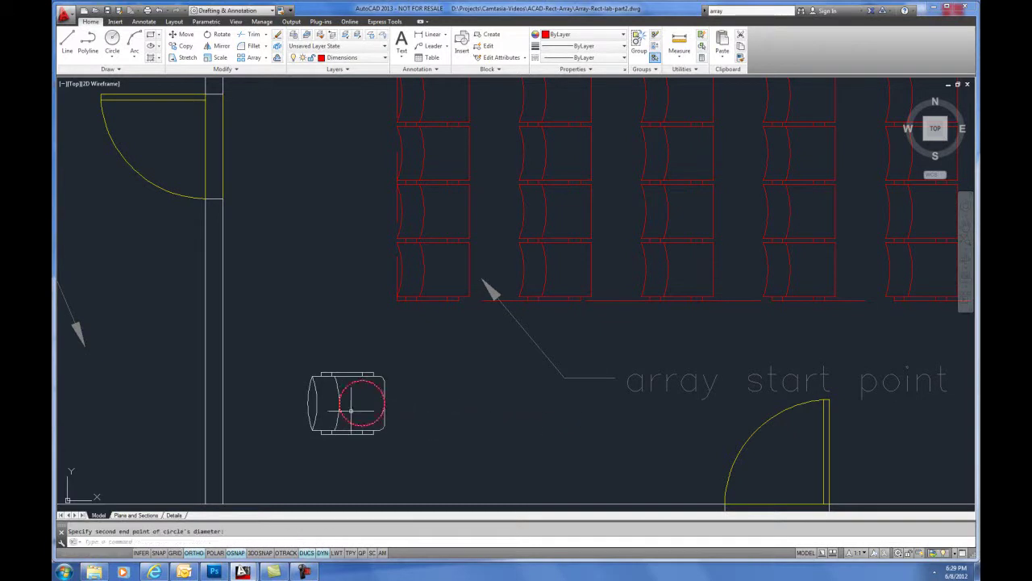
{"action": "left_click", "coordinate": [383, 395]}
- Move all objects of the loose chair to the Furniture layer and clear the selection
{"action": "left_click", "coordinate": [285, 349]}
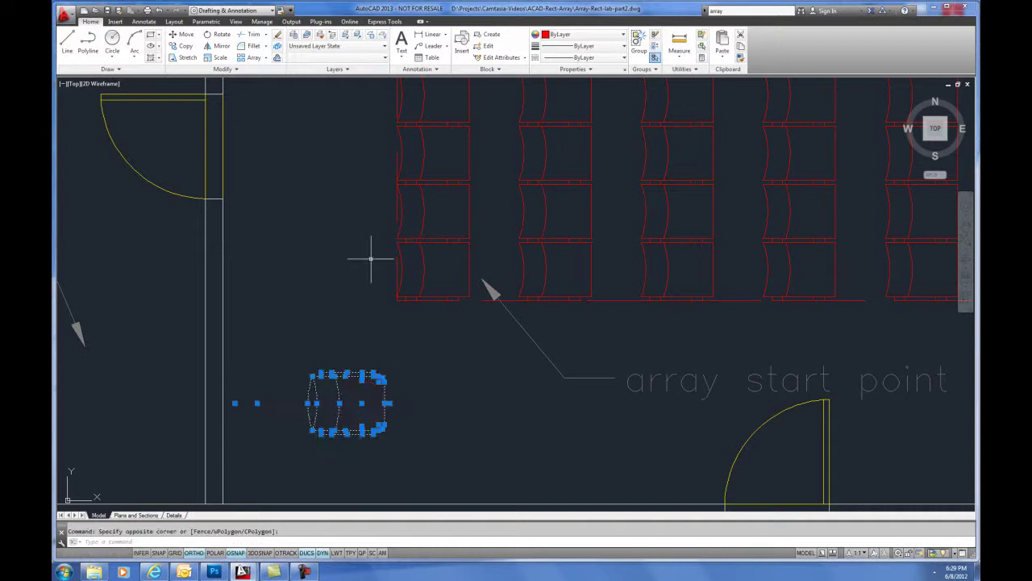
{"action": "left_click", "coordinate": [337, 57]}
{"action": "left_click", "coordinate": [361, 123]}
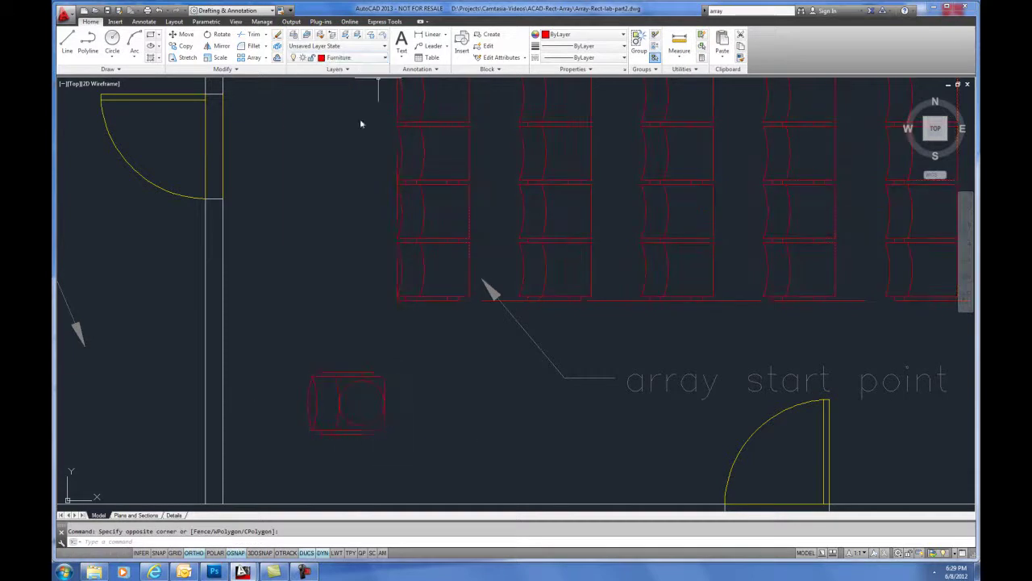
{"action": "key", "text": "Escape"}
- Start replacing items in the chair array, using the loose modified chair as the replacement with its centroid as base point
{"action": "middle_click_drag", "start_coordinate": [422, 378], "coordinate": [407, 376]}
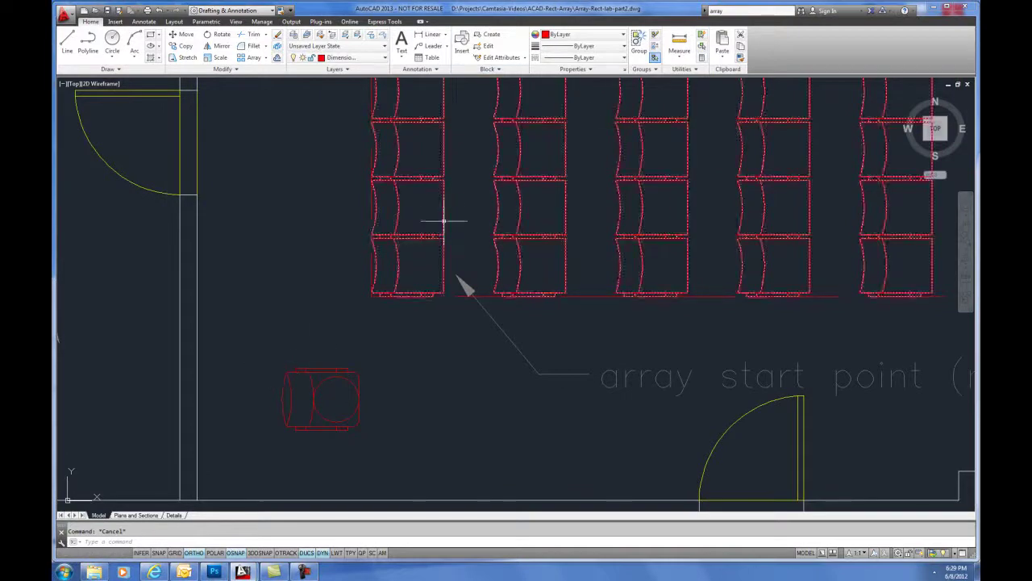
{"action": "left_click", "coordinate": [437, 179]}
{"action": "scroll", "coordinate": [527, 168], "scroll_direction": "down", "scroll_amount": 2}
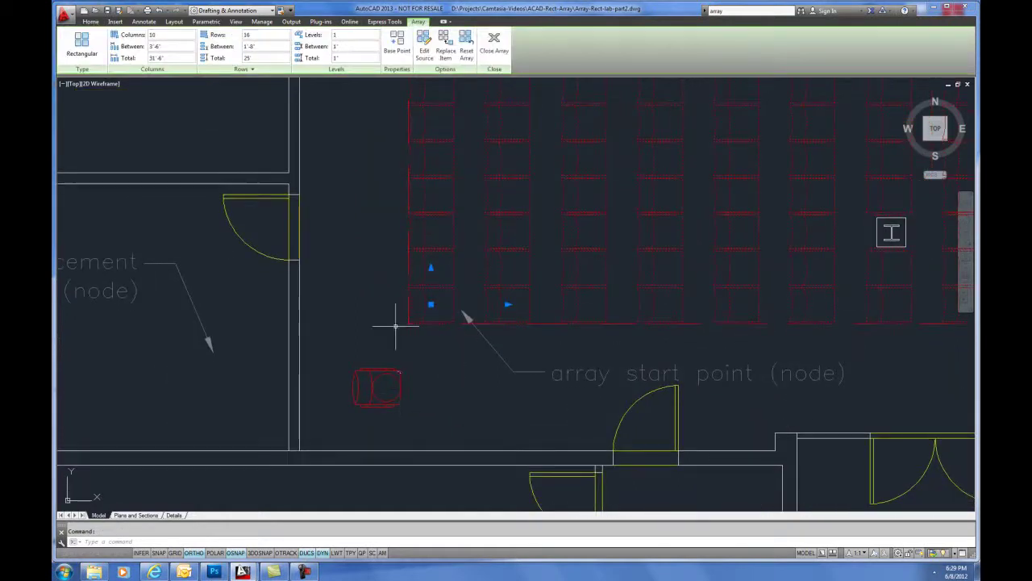
{"action": "left_click", "coordinate": [446, 50]}
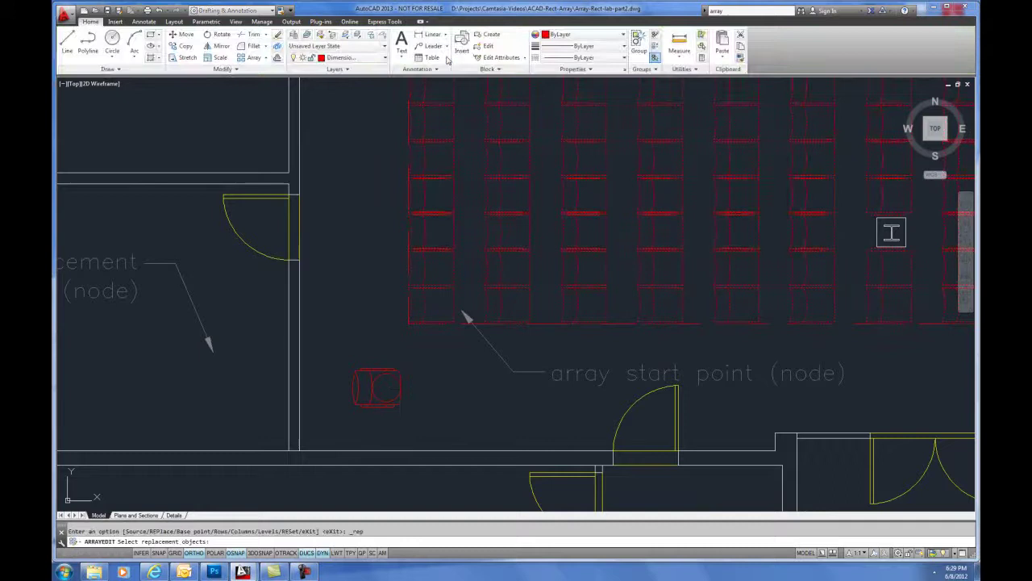
{"action": "left_click", "coordinate": [339, 350]}
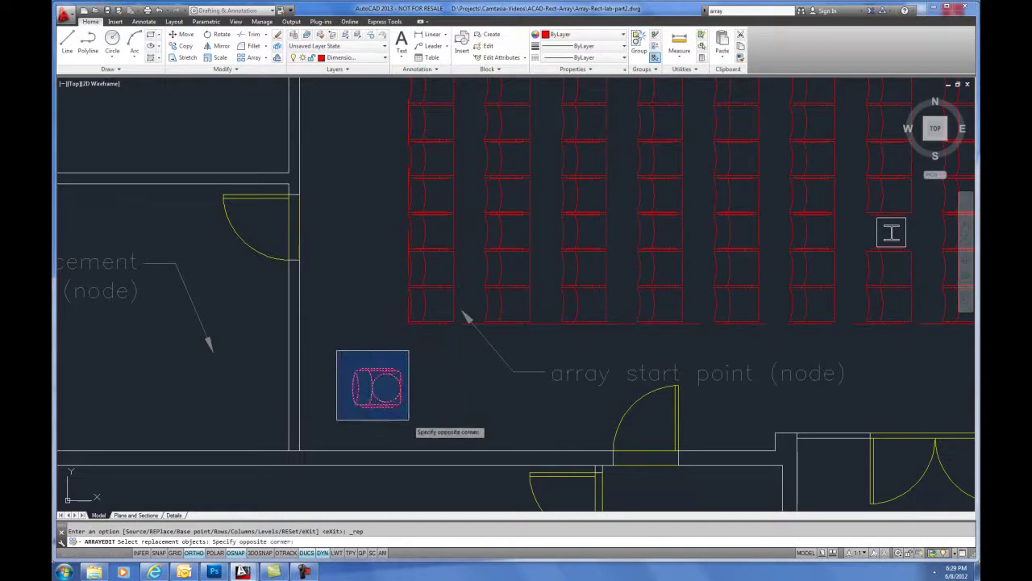
{"action": "left_click", "coordinate": [412, 420]}
{"action": "key", "text": "Return"}
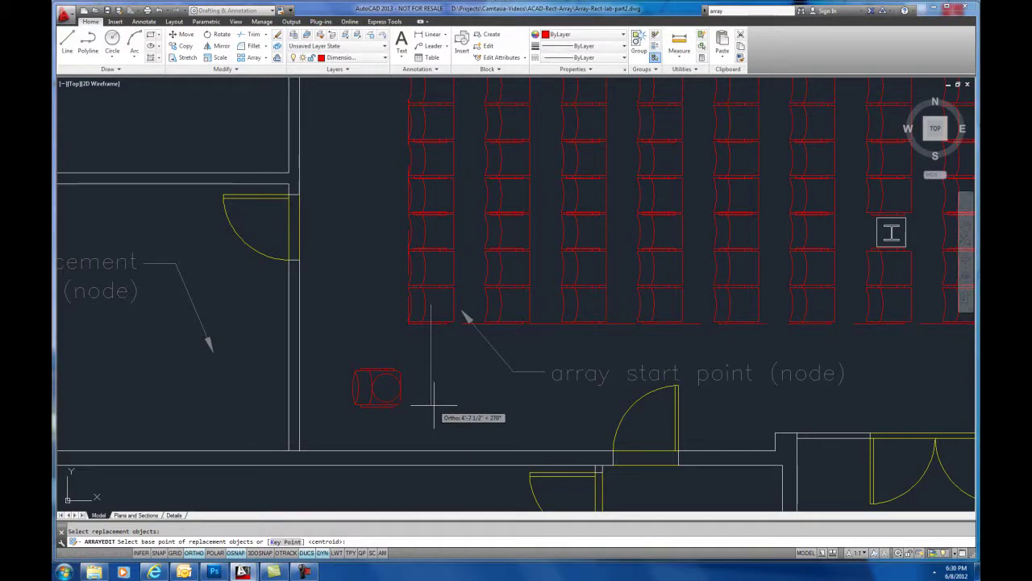
{"action": "left_click", "coordinate": [433, 406]}
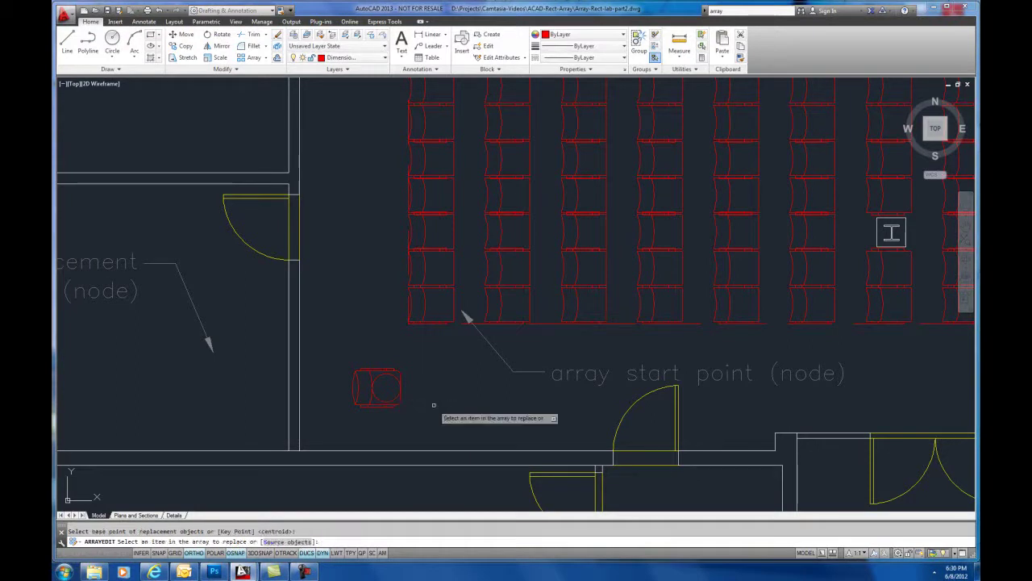
- Replace six array chairs: column 2 rows 2 and 5, column 3 rows 1 and 3, column 4 row 3, column 5 row 1
{"action": "left_click", "coordinate": [502, 272]}
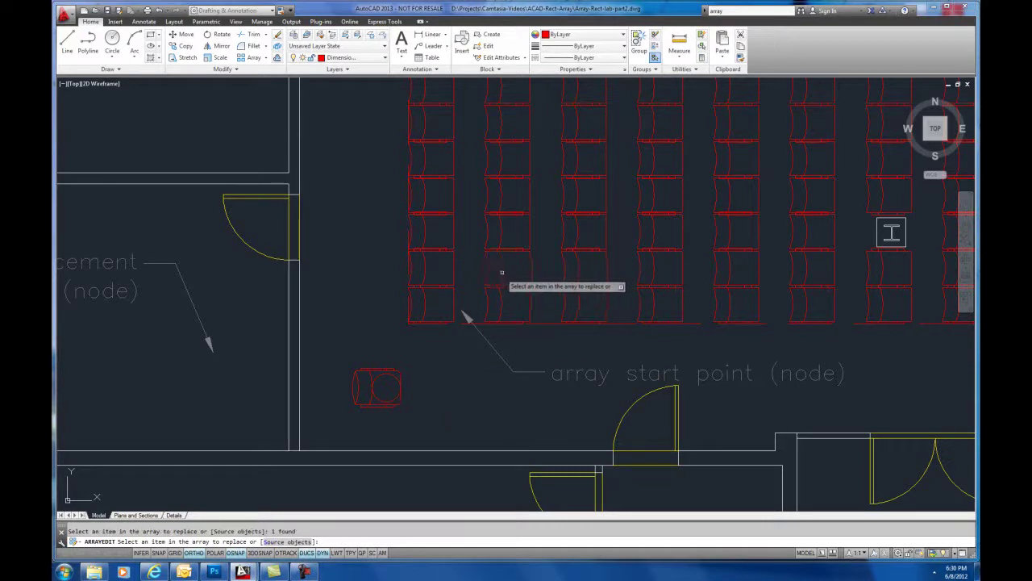
{"action": "left_click", "coordinate": [501, 165]}
{"action": "left_click", "coordinate": [578, 233]}
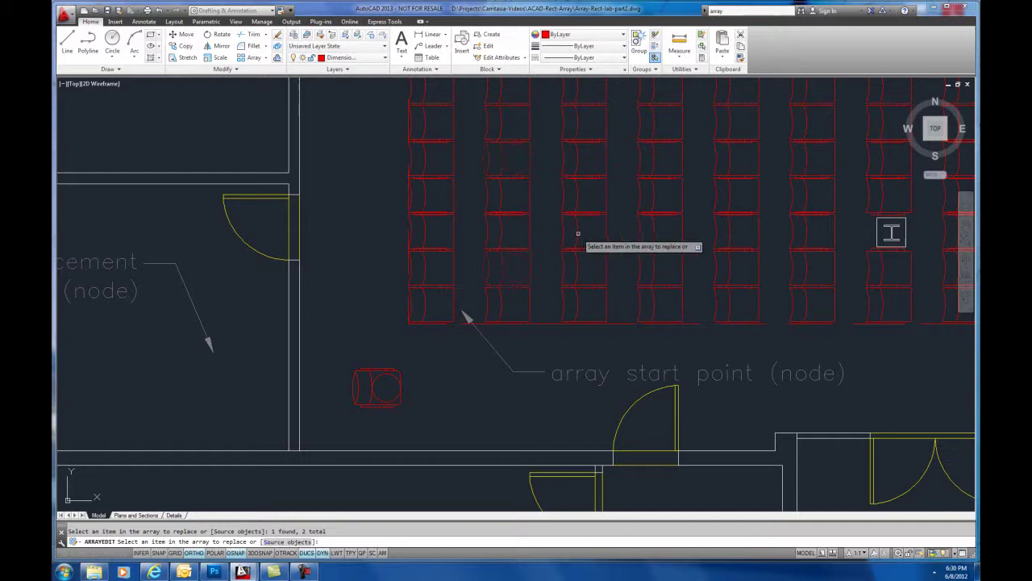
{"action": "left_click", "coordinate": [577, 307]}
{"action": "left_click", "coordinate": [641, 231]}
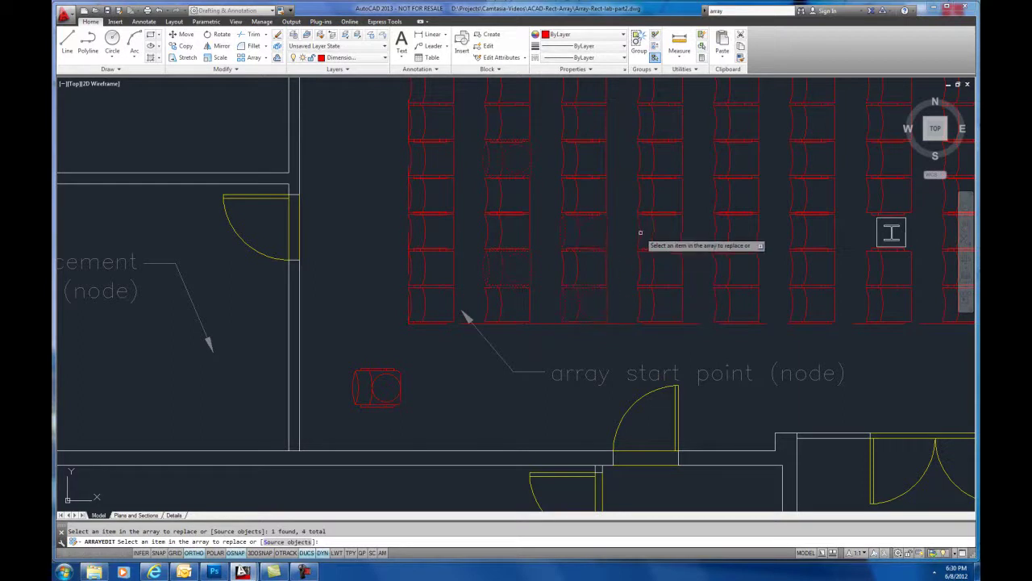
{"action": "left_click", "coordinate": [731, 303]}
{"action": "key", "text": "Return"}
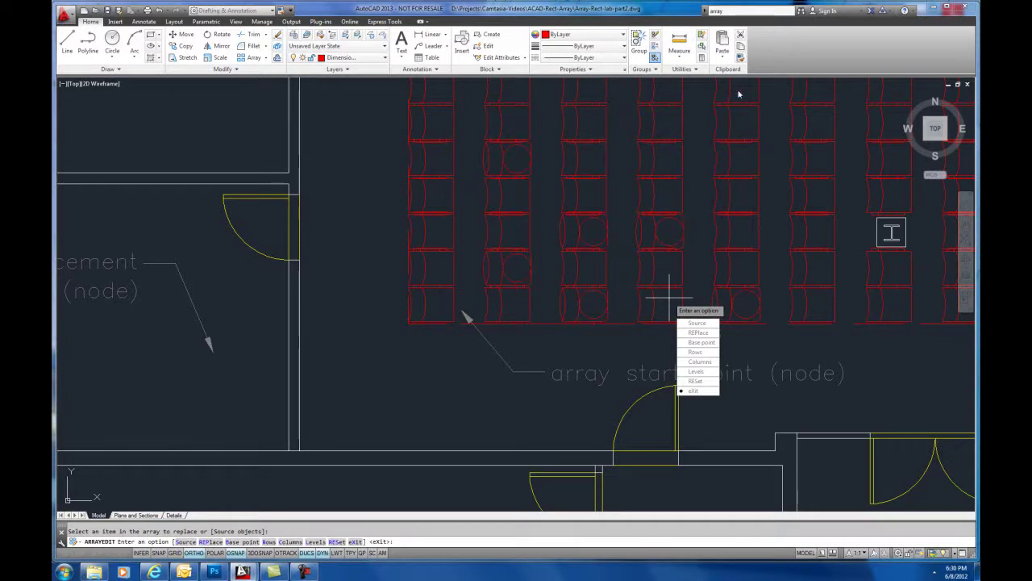
{"action": "left_click", "coordinate": [693, 391]}
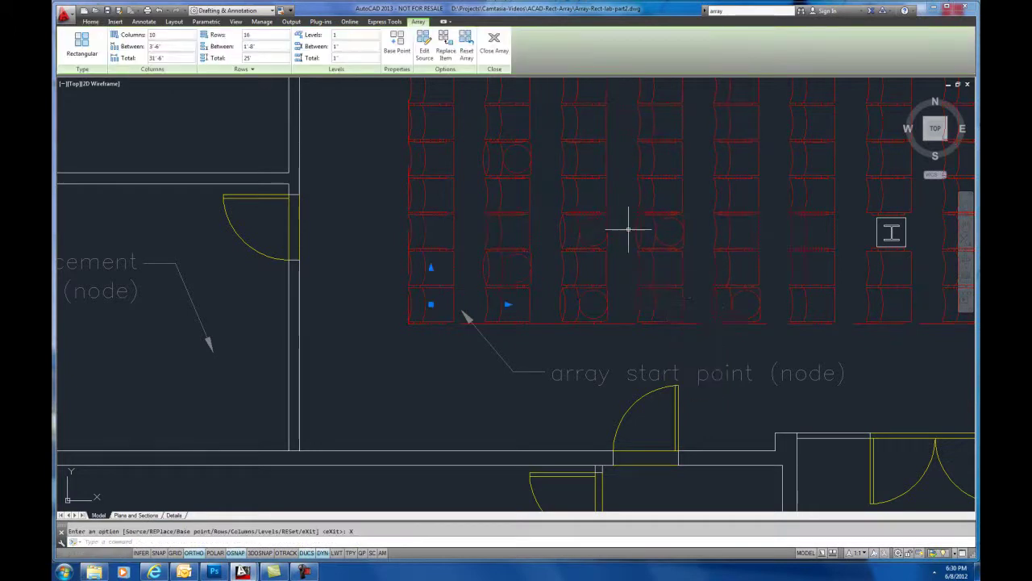
{"action": "left_click", "coordinate": [494, 42]}
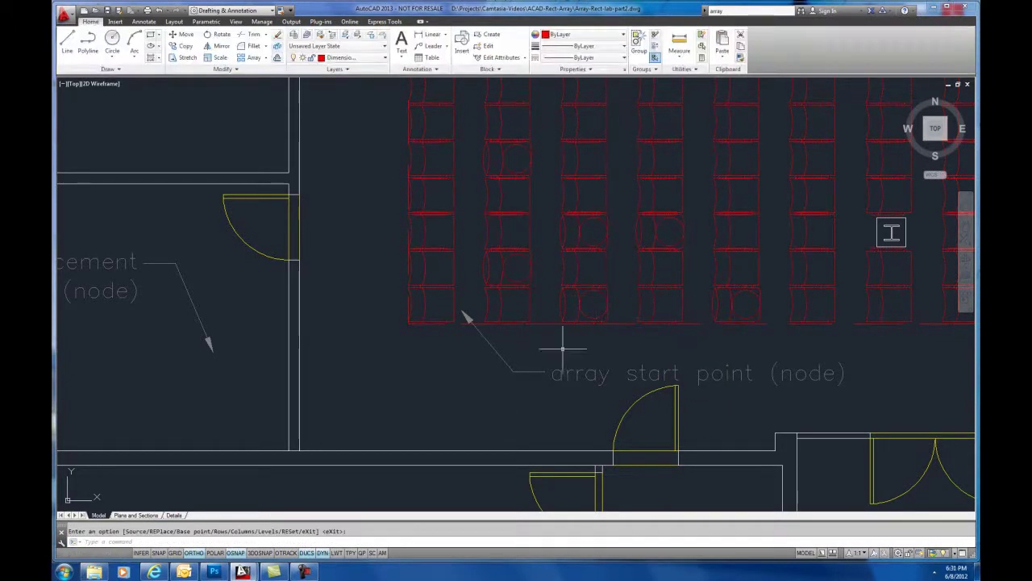
{"action": "scroll", "coordinate": [555, 325], "scroll_direction": "down", "scroll_amount": 2}
{"action": "middle_click_drag", "start_coordinate": [555, 325], "coordinate": [479, 421]}
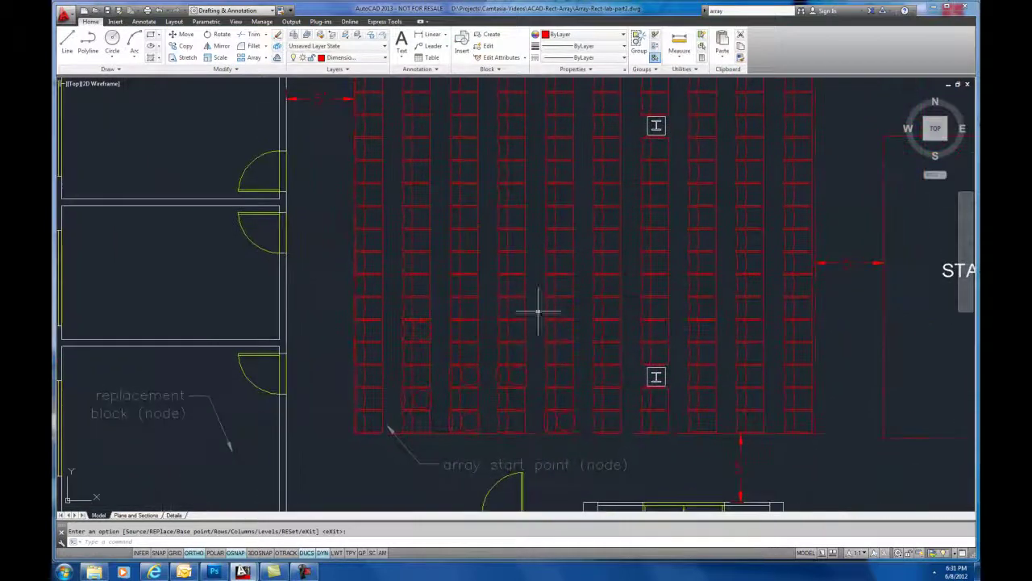
{"action": "middle_click_drag", "start_coordinate": [537, 306], "coordinate": [525, 341]}
{"action": "key", "text": "Escape"}
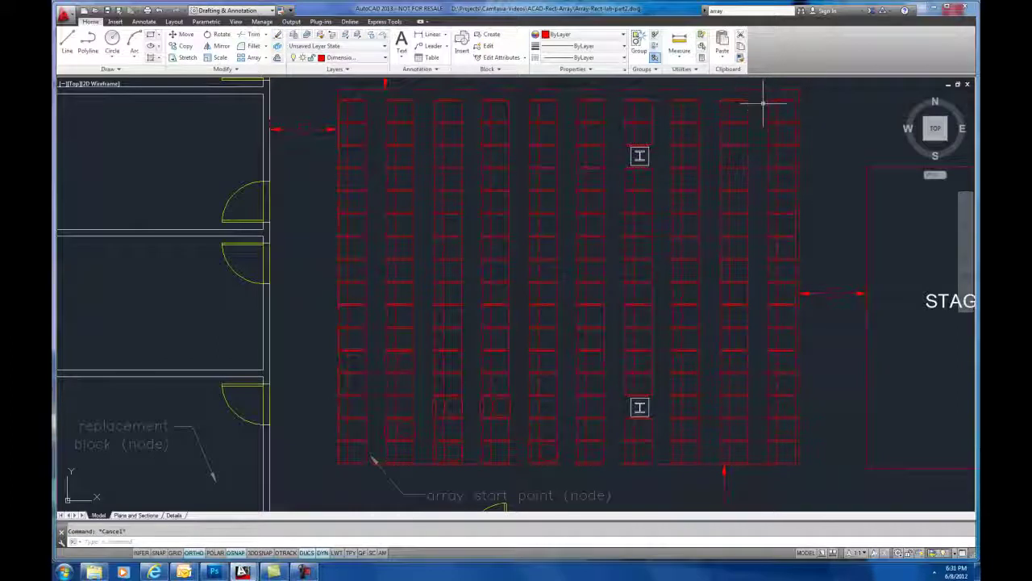
{"action": "middle_click_drag", "start_coordinate": [418, 246], "coordinate": [424, 237]}
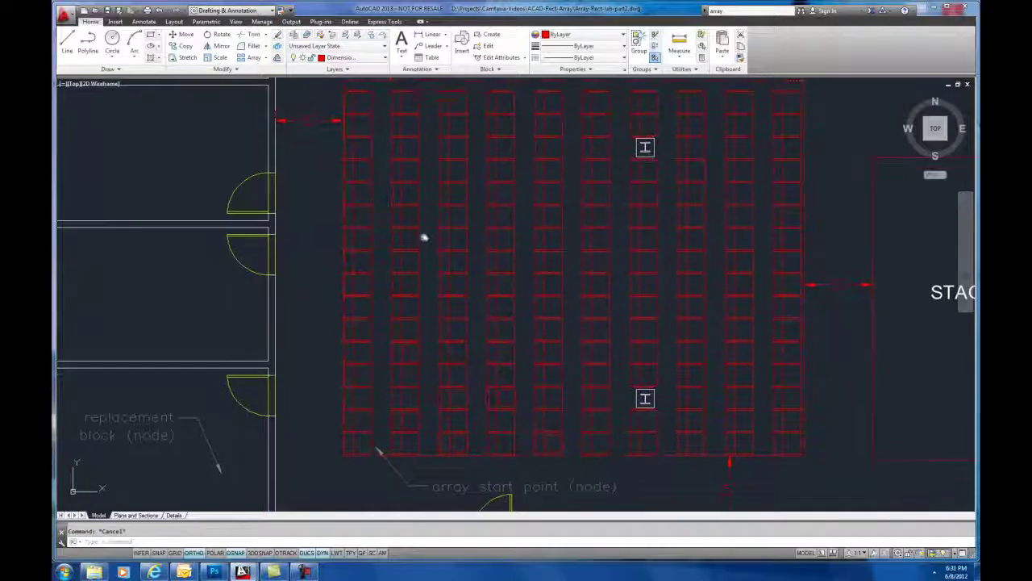